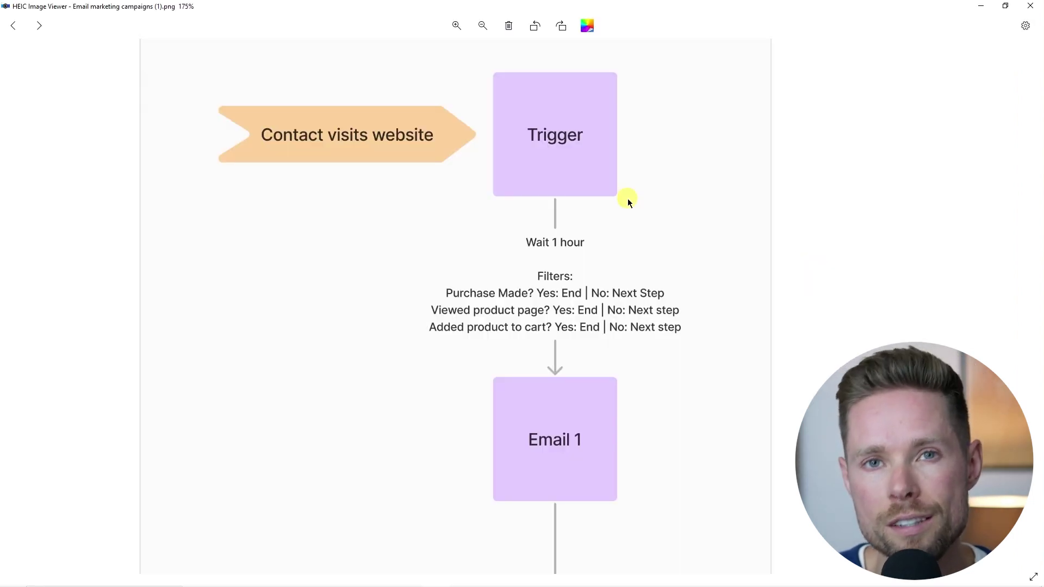
Step: Pan and scroll the planned flowchart image to review its filter lines and email steps
mouse_move(670, 195)
mouse_down()
mouse_move(673, 100)
mouse_move(659, 226)
mouse_move(683, 187)
mouse_up()
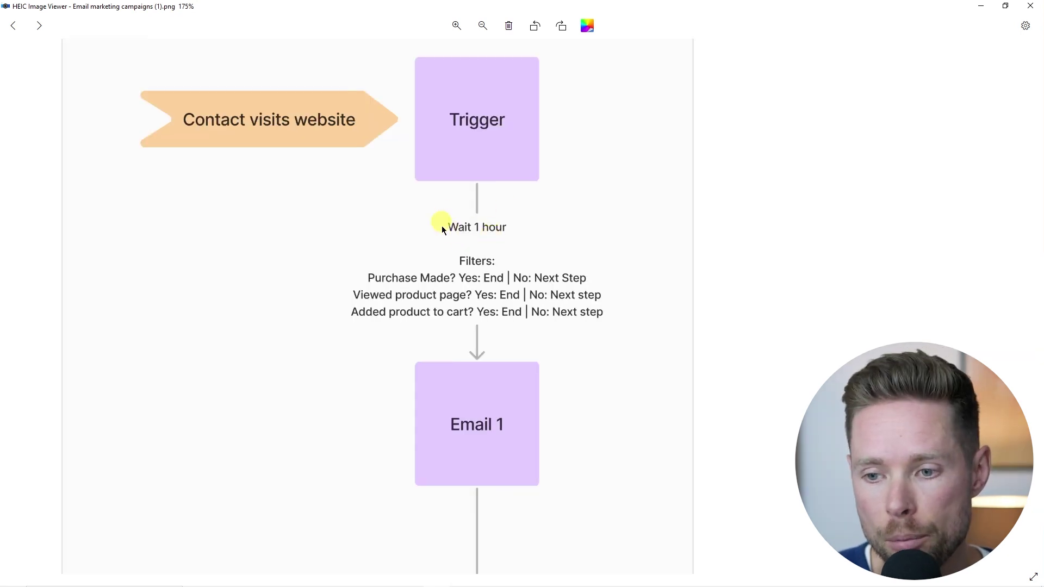
scroll(496, 299, down, 1)
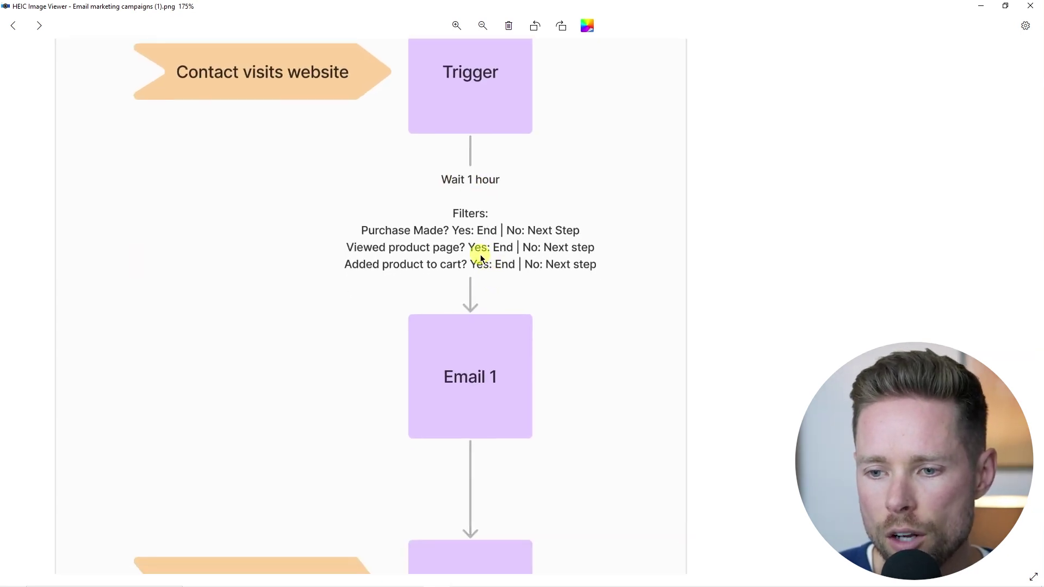
scroll(481, 256, up, 1)
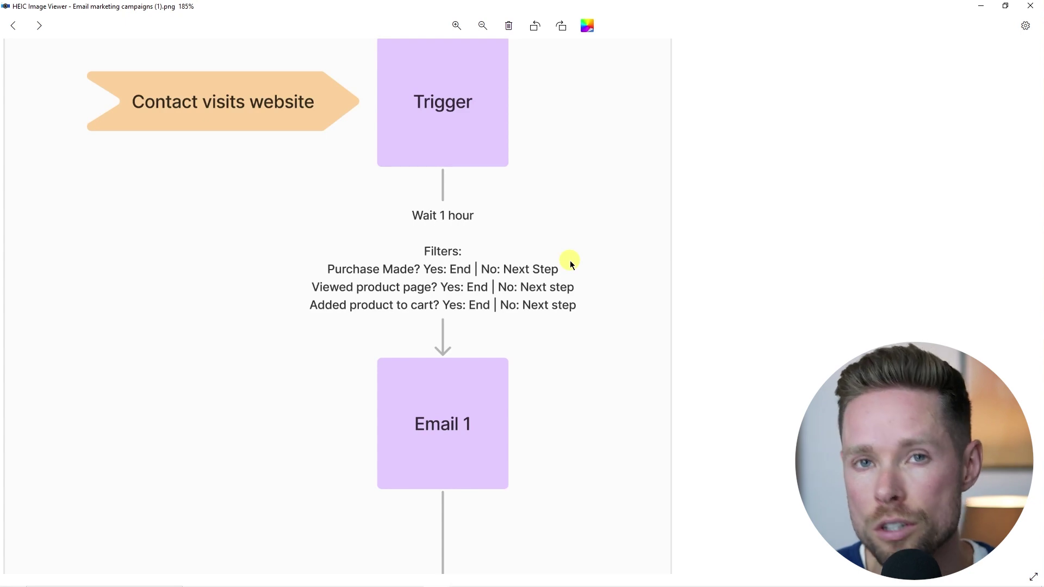
drag(317, 293, 305, 279)
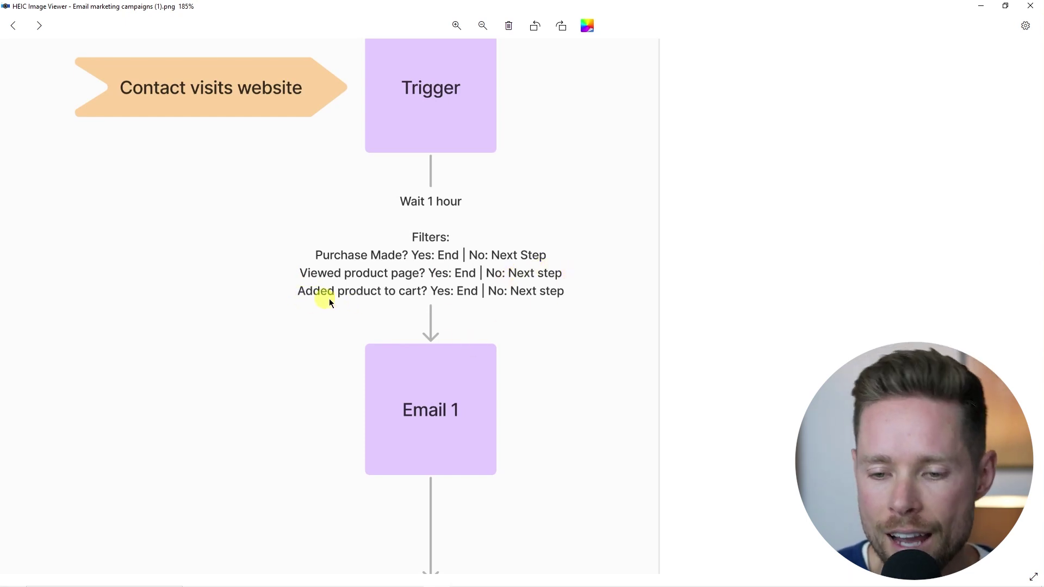
drag(466, 302, 442, 295)
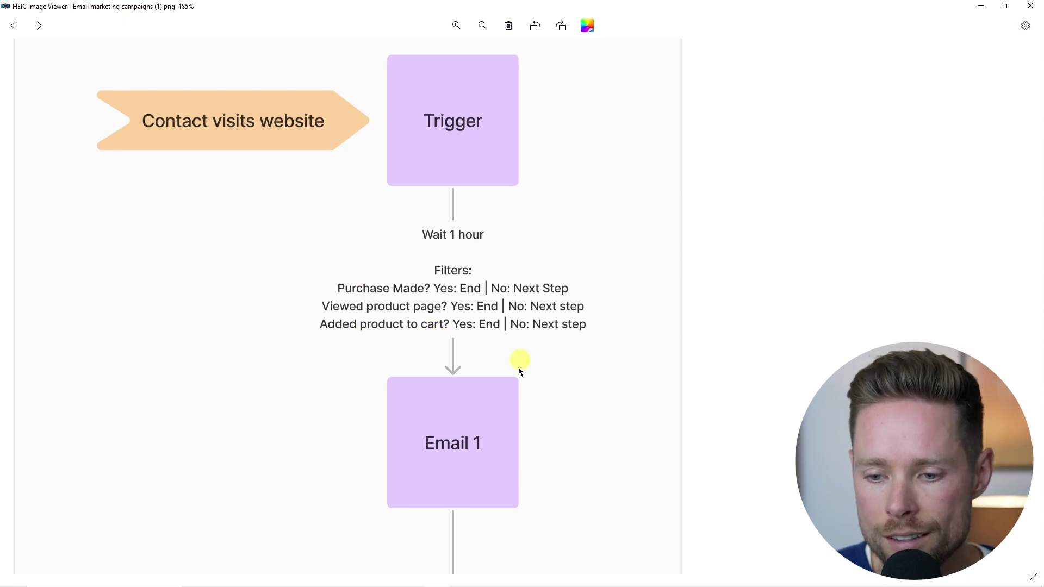
scroll(511, 359, down, 3)
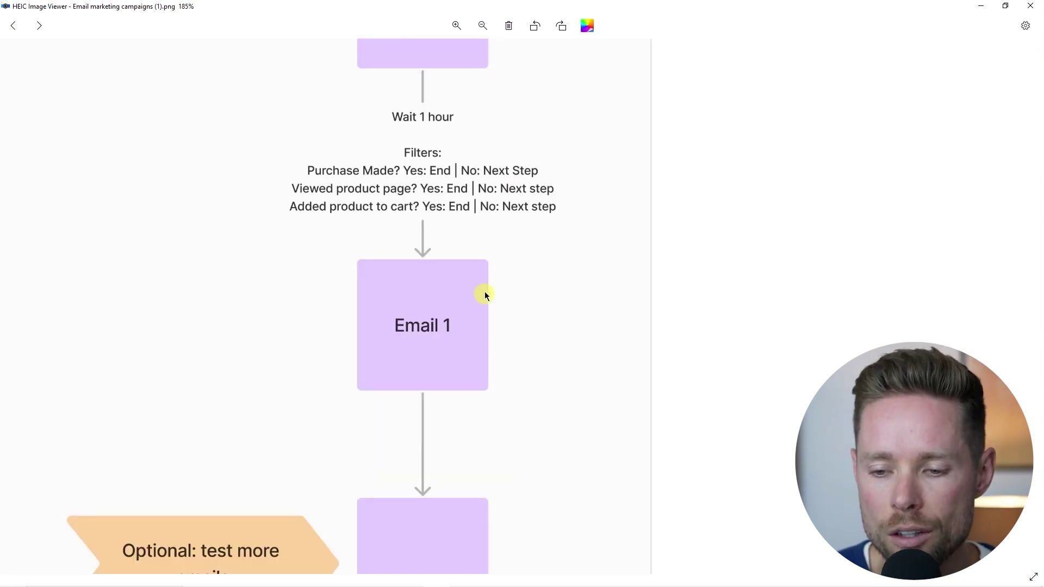
scroll(505, 337, up, 3)
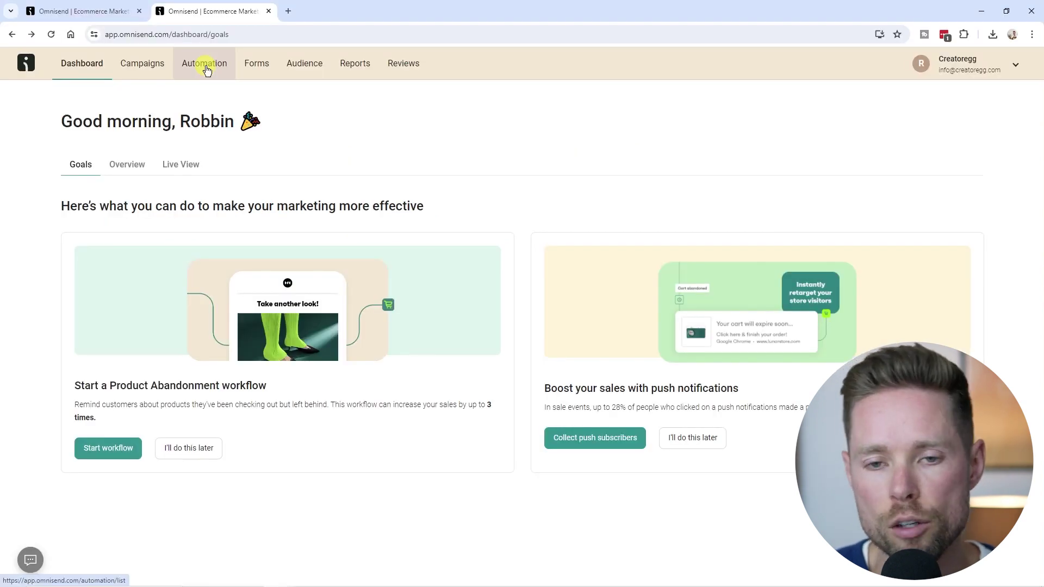
Step: In Automation, skip the Abandoned Cart and Checkout templates and create a workflow from scratch
click(205, 61)
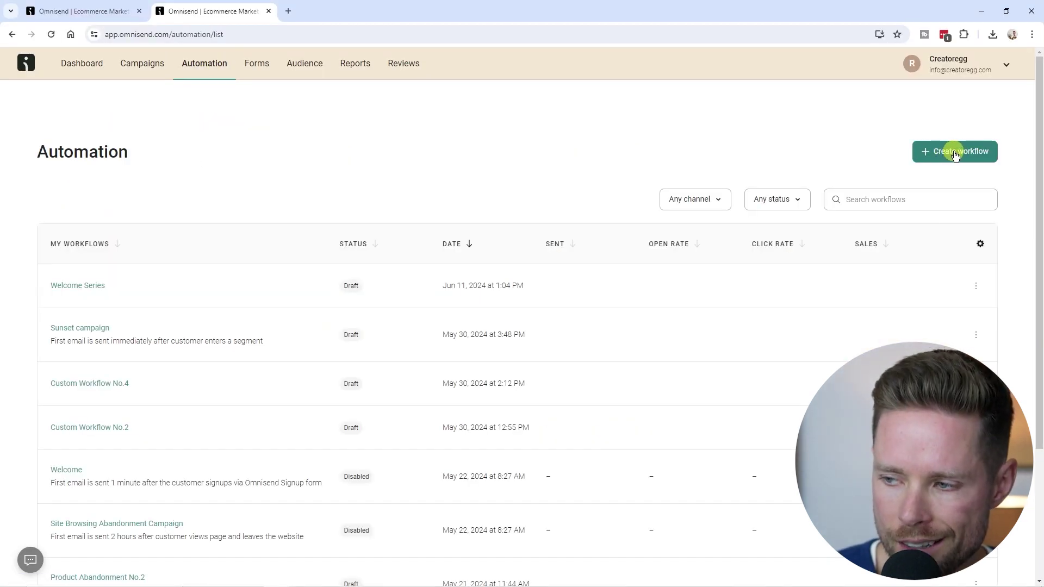
click(955, 155)
triple_click(337, 170)
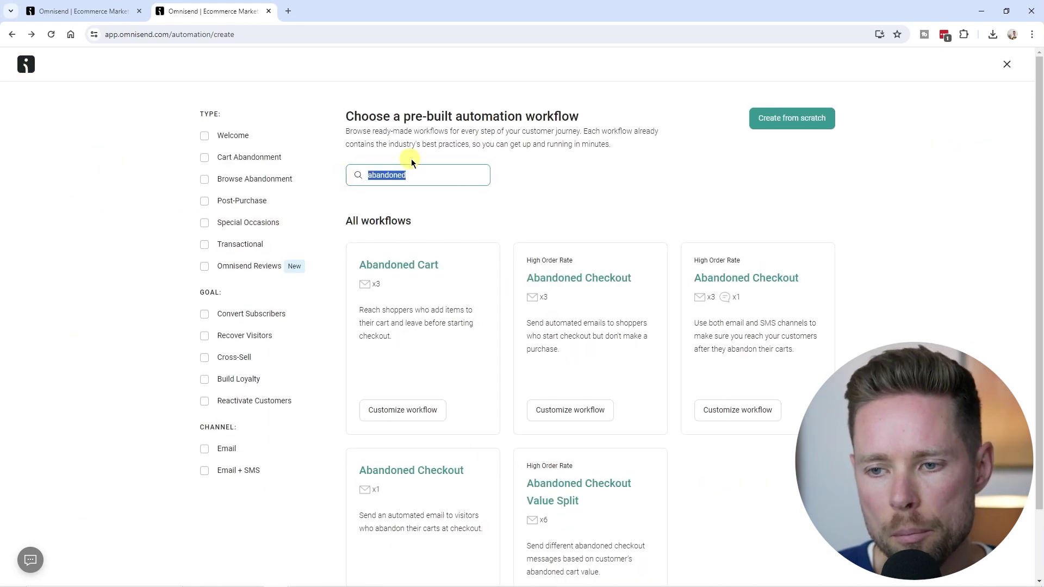
drag(403, 115, 591, 118)
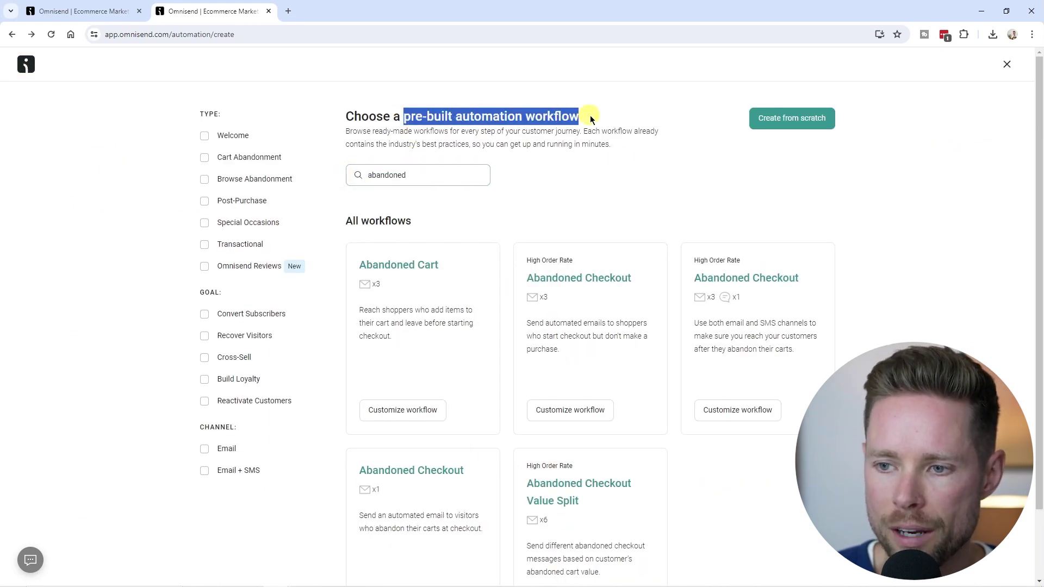
scroll(701, 321, down, 2)
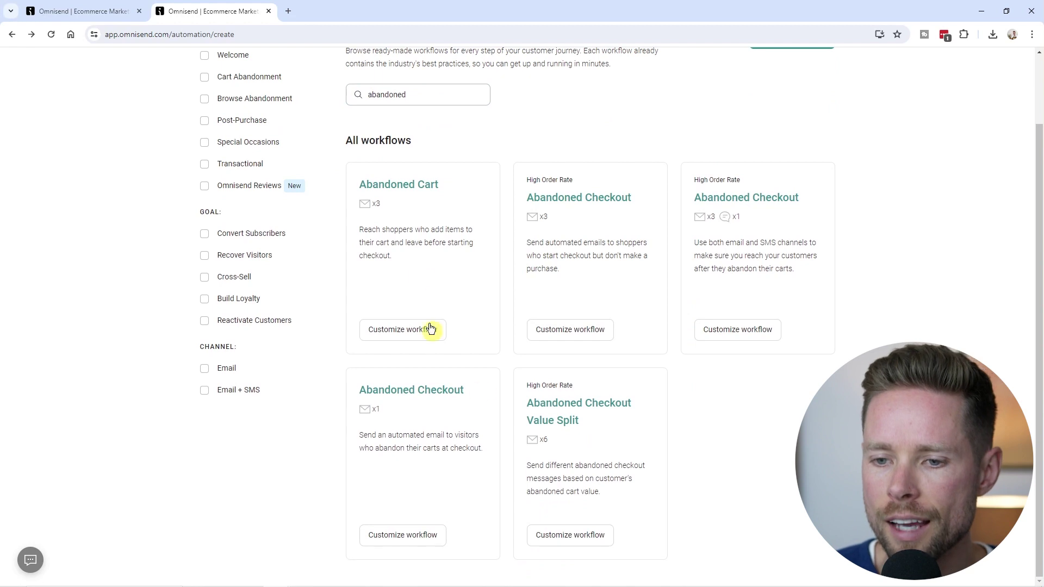
scroll(474, 333, up, 2)
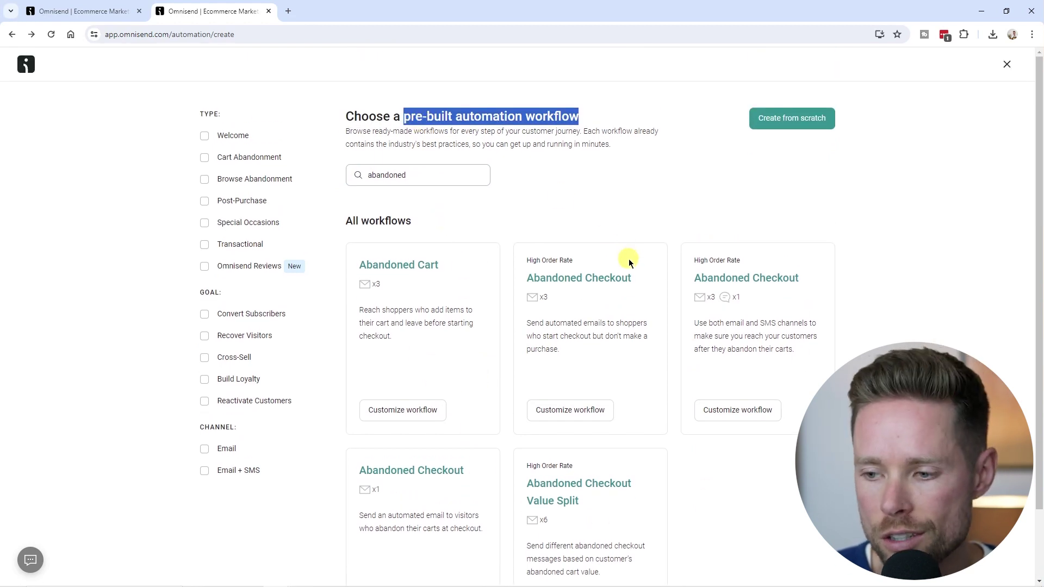
scroll(511, 217, down, 2)
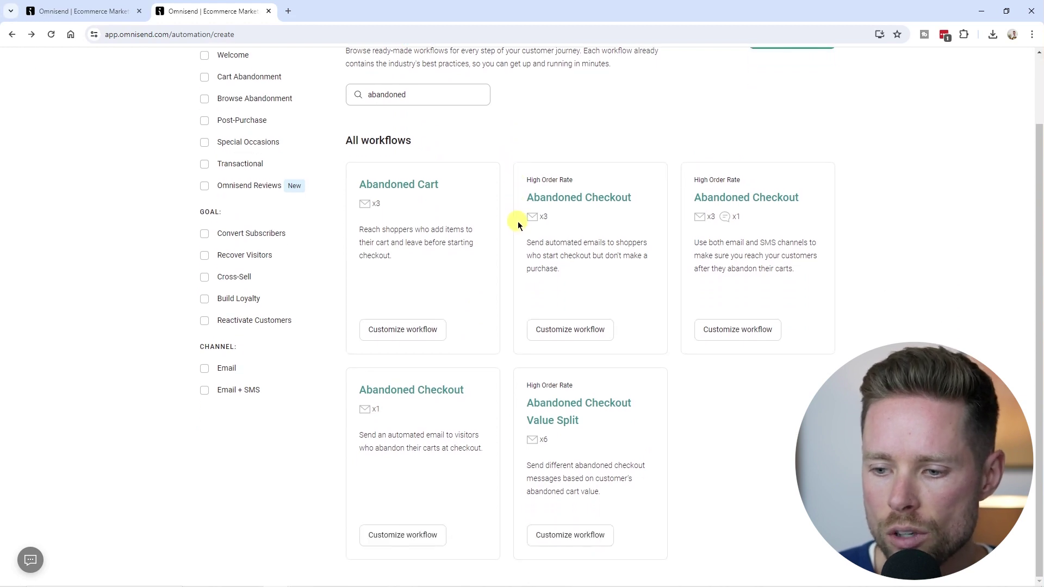
scroll(518, 225, up, 2)
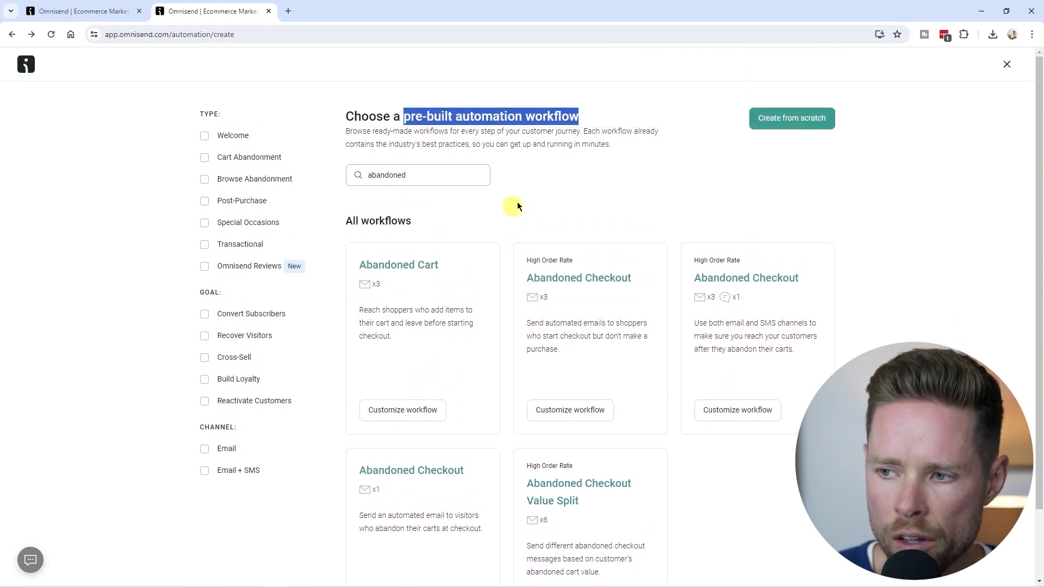
click(800, 124)
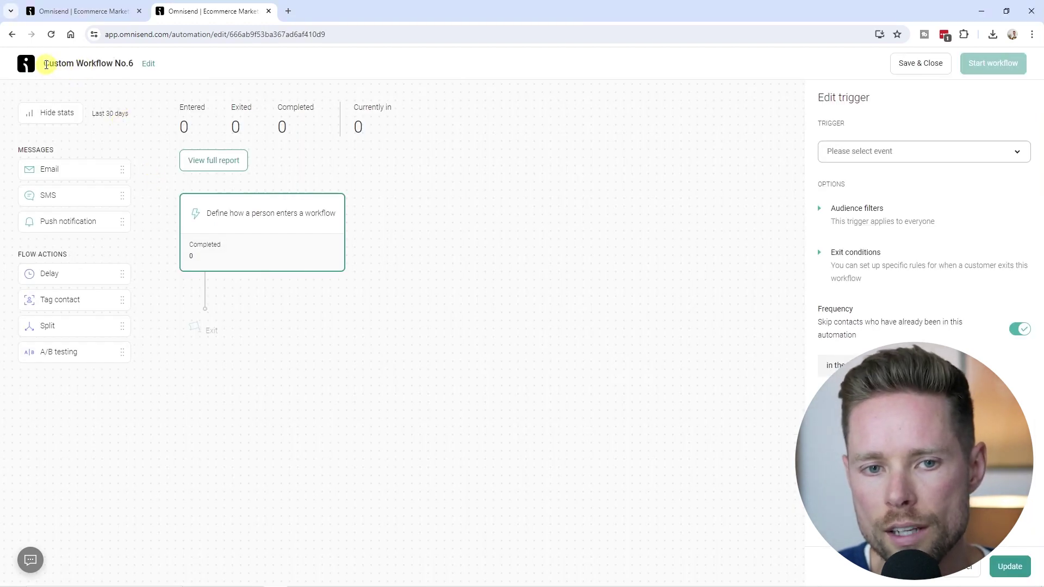
Step: Rename 'Custom Workflow No.6' to 'Site Browsing Abandonment Campaign'
click(148, 65)
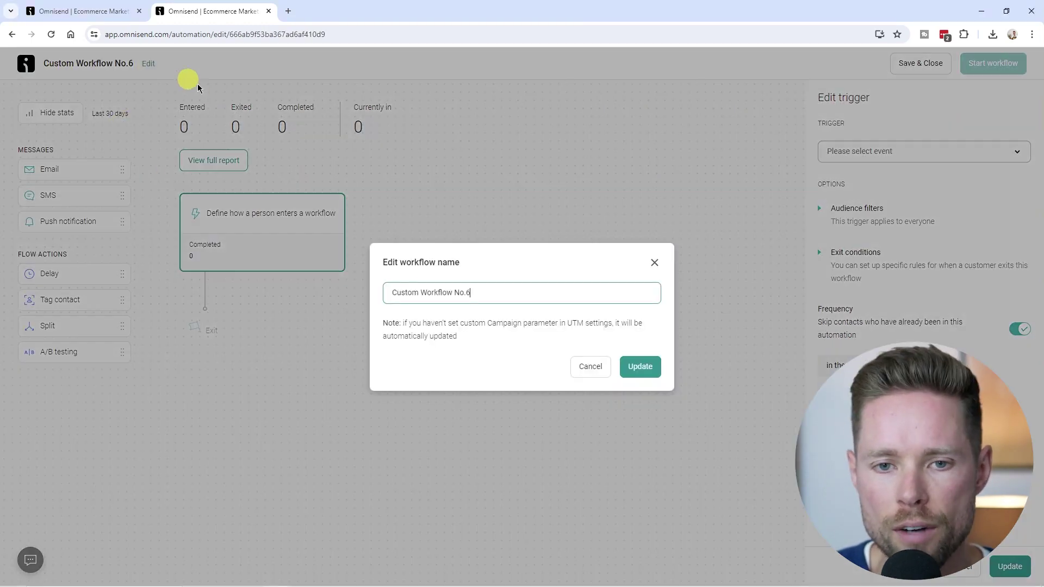
drag(478, 292, 385, 293)
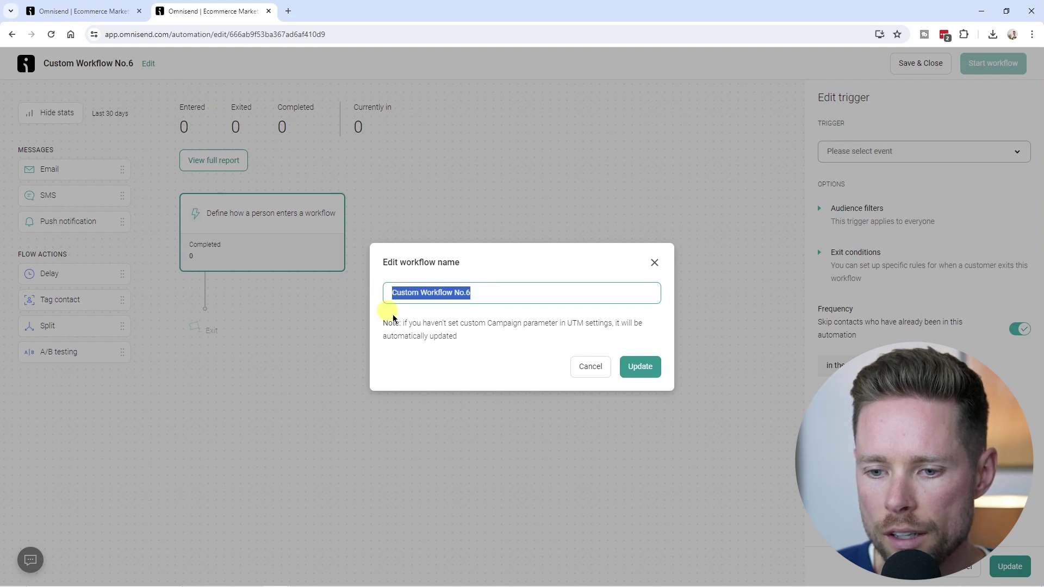
key(BackSpace)
text(Site Browsing Abandonment Campaign)
key(ctrl+a)
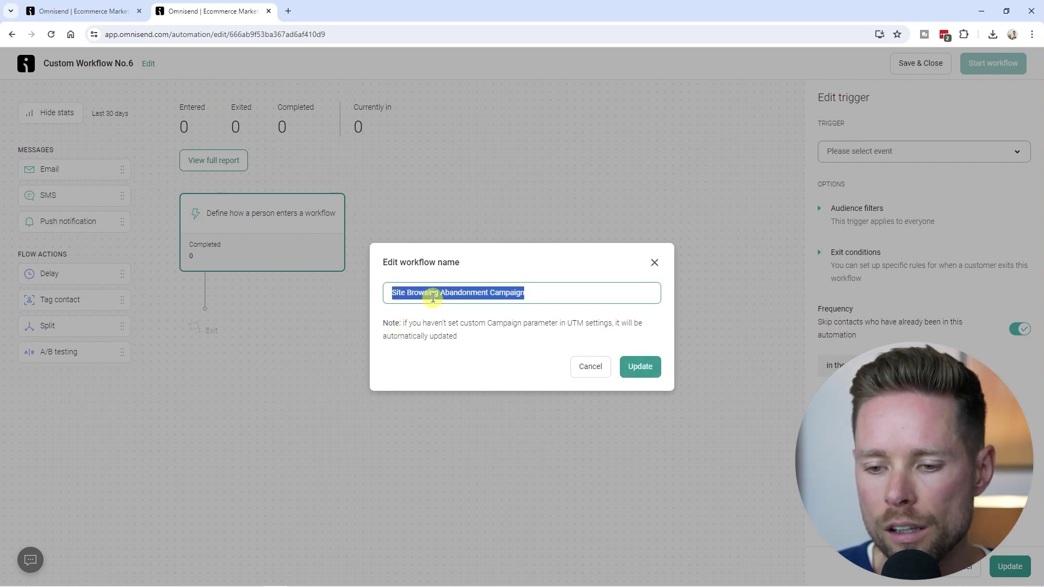
click(640, 366)
click(292, 240)
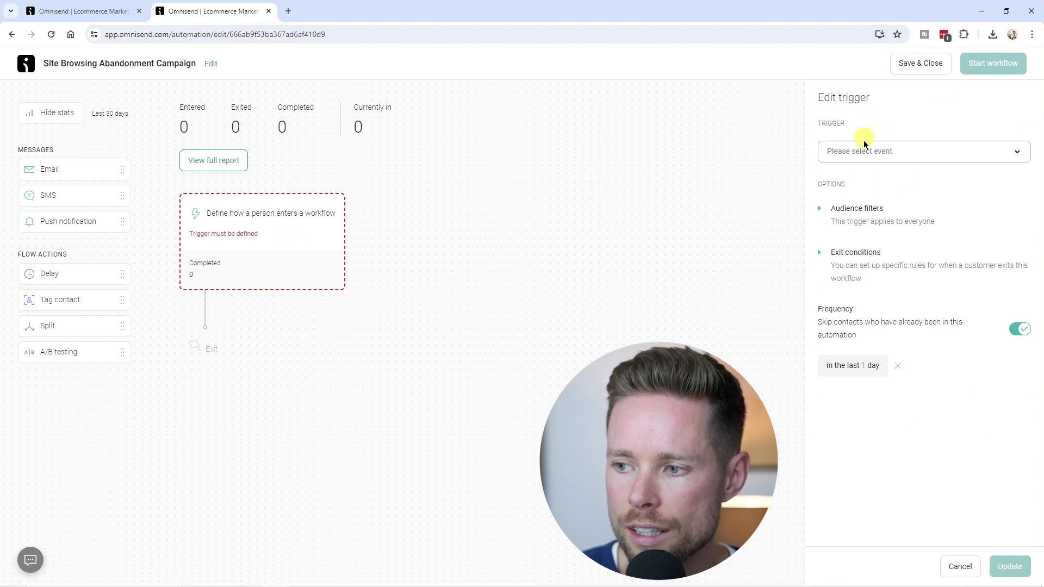
Step: Set the workflow trigger event to Viewed page
drag(818, 123, 846, 123)
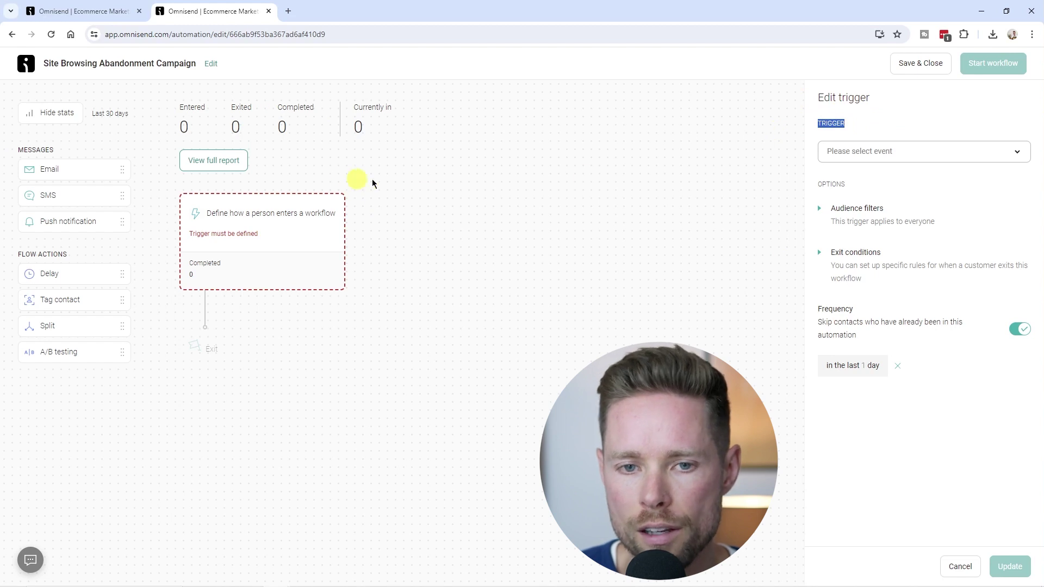
click(925, 156)
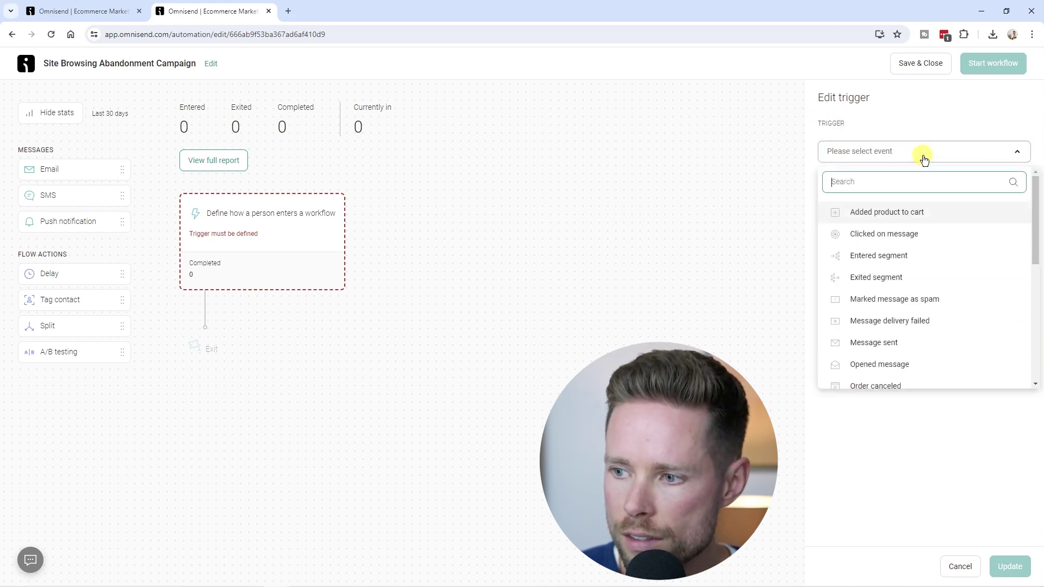
text(vie)
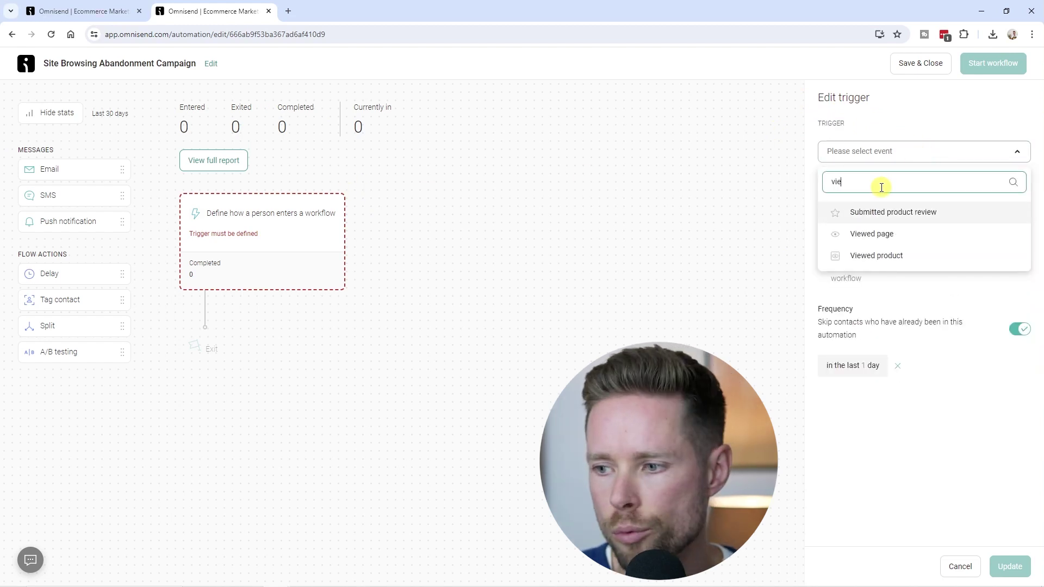
click(894, 238)
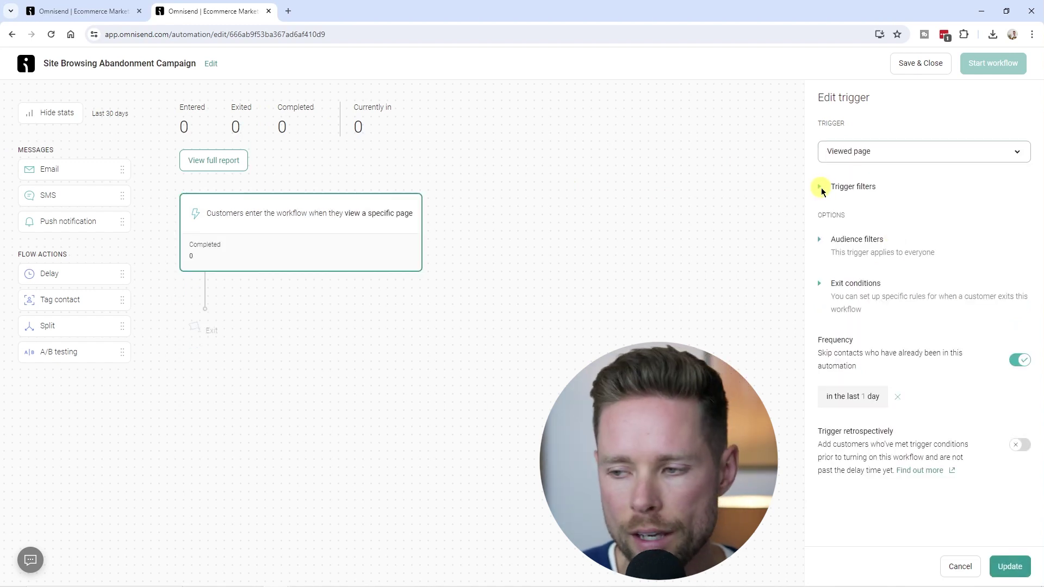
click(848, 191)
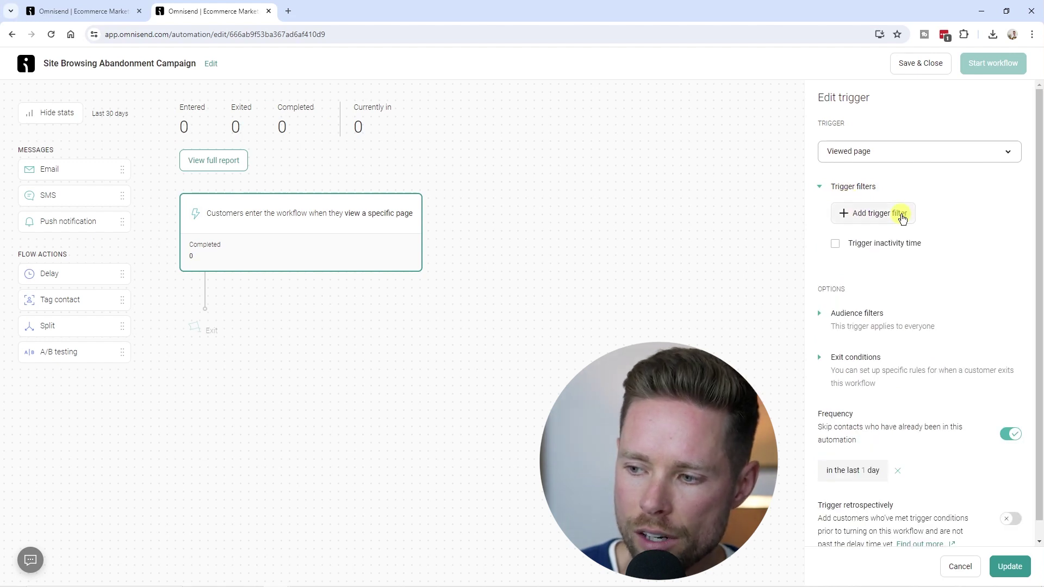
click(902, 218)
click(871, 220)
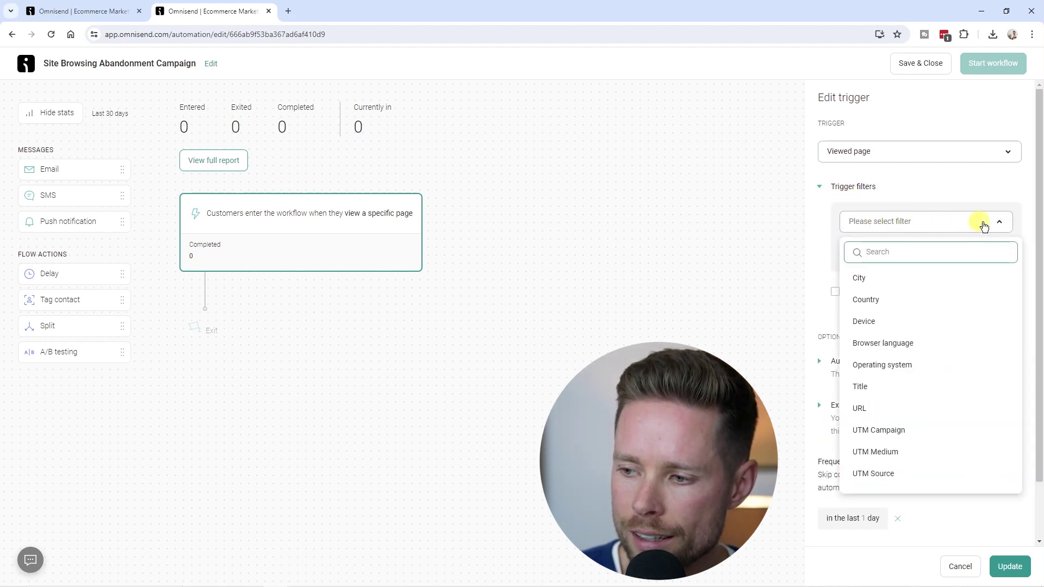
click(888, 413)
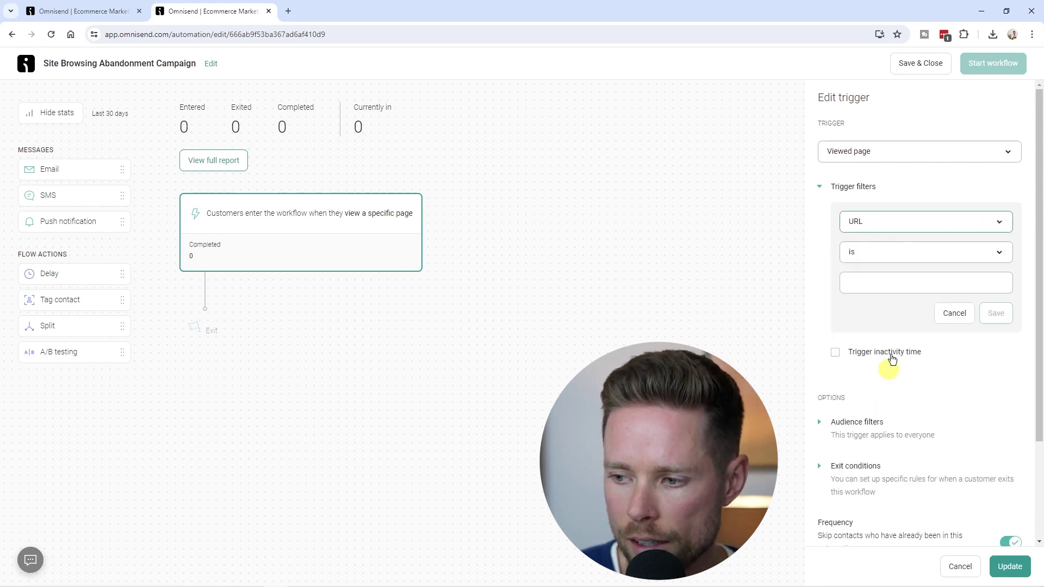
click(886, 256)
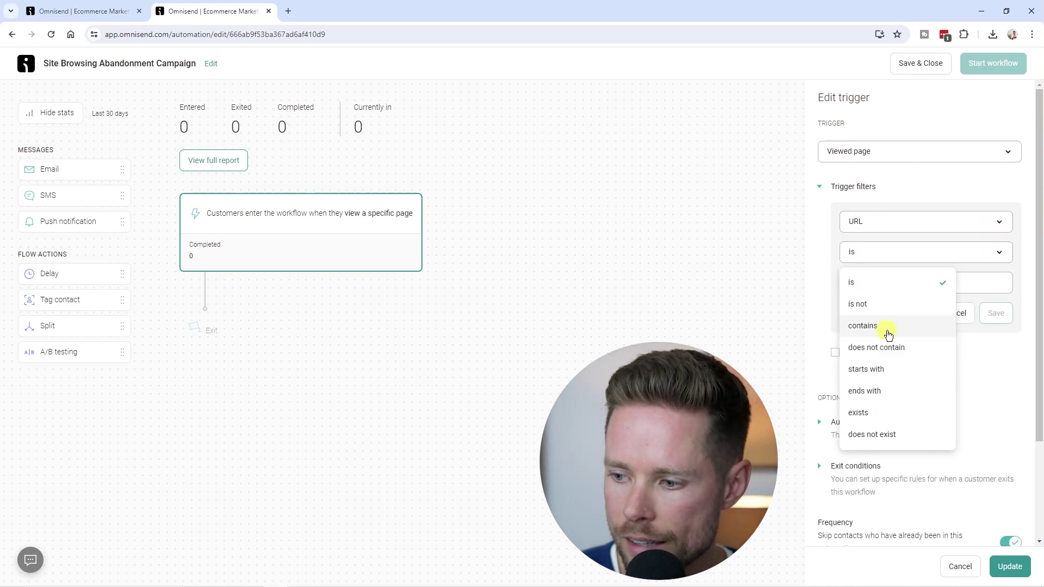
click(886, 326)
click(881, 282)
text(https://winkel.puppygroep.nl/)
click(960, 281)
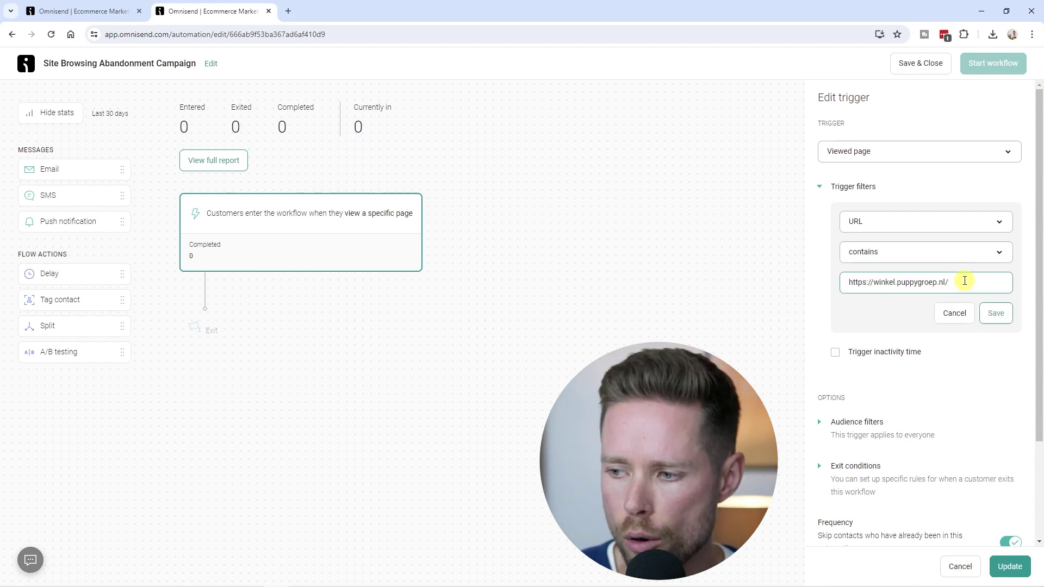
click(995, 313)
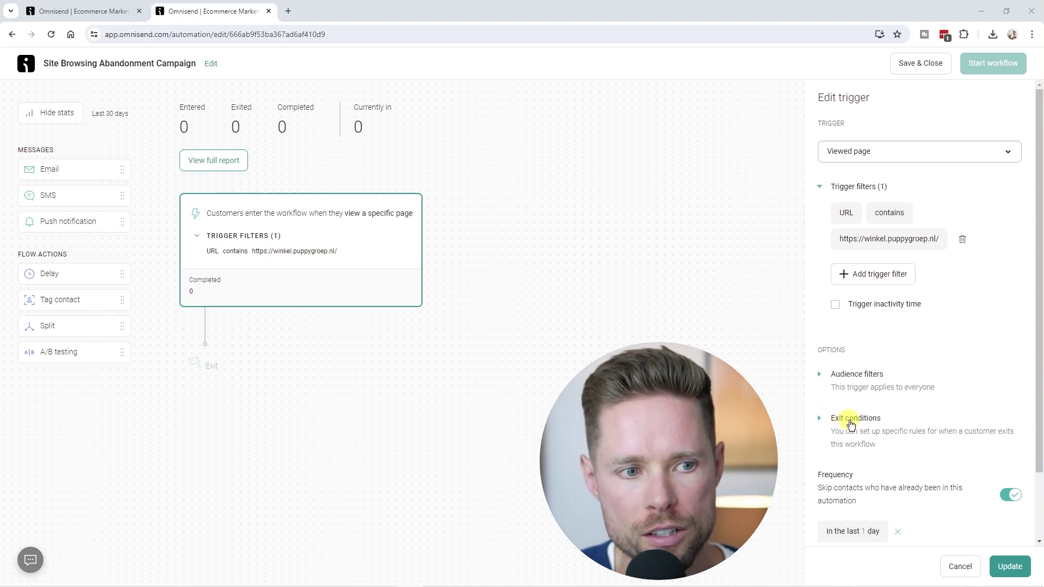
Step: Check the planned flow diagram, then expand the Exit conditions settings
key(alt+Tab)
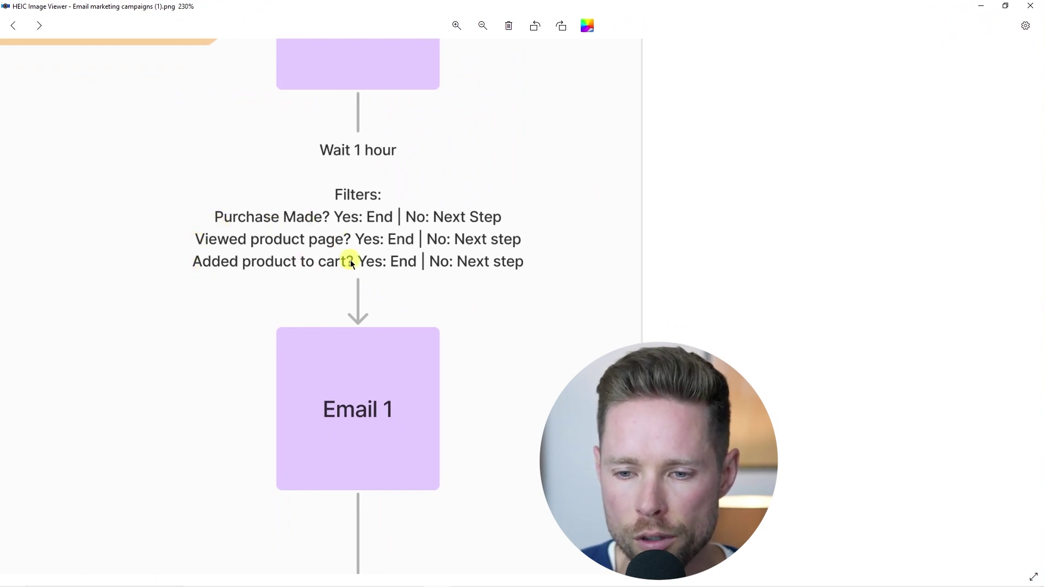
key(alt+Tab)
click(843, 418)
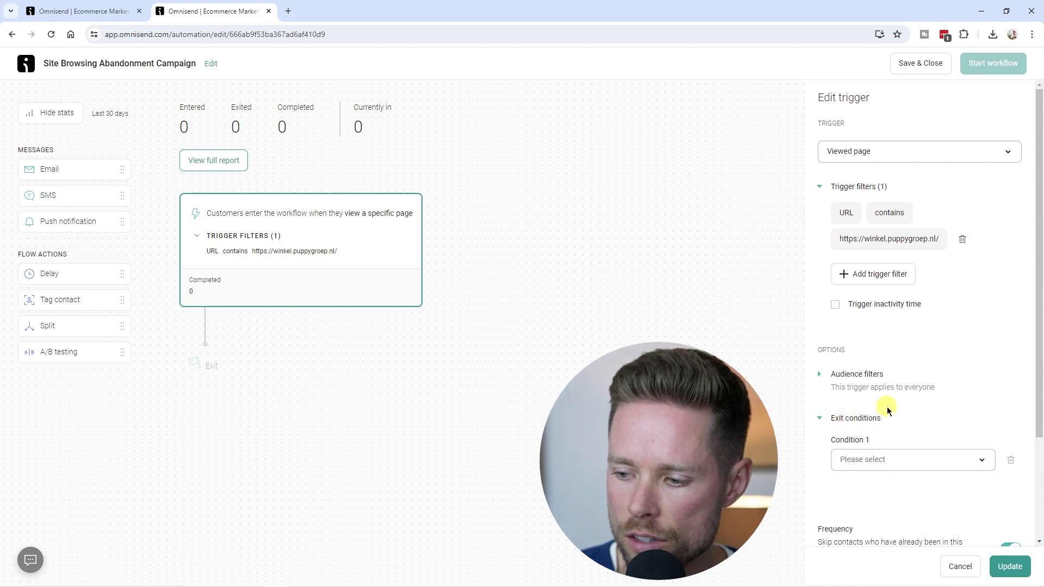
Step: Add exit conditions Viewed product, Added product to cart and Placed order
scroll(887, 409, down, 3)
click(882, 329)
text(viewe)
key(ctrl+a)
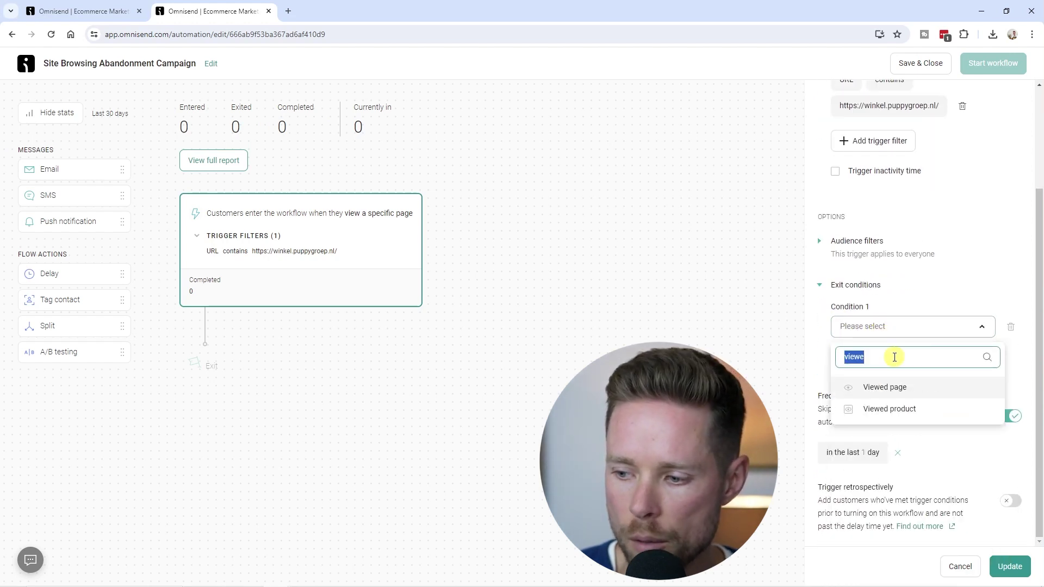
click(893, 414)
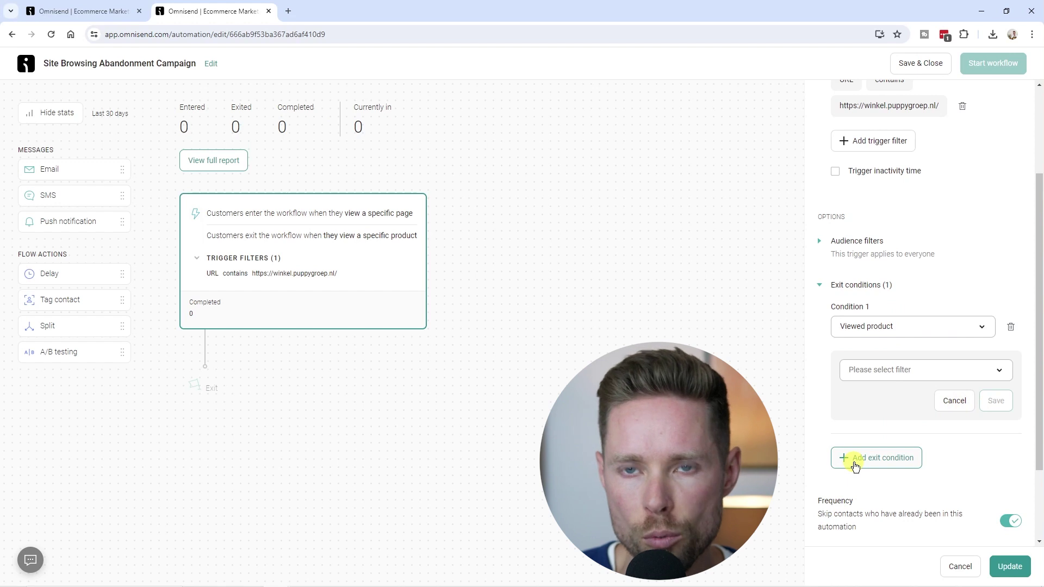
click(888, 466)
click(883, 472)
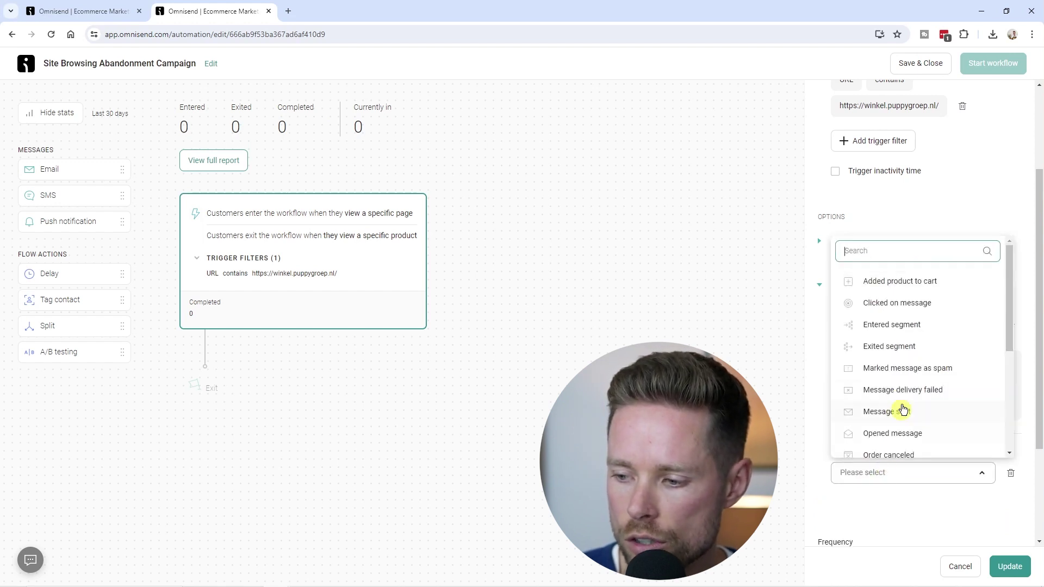
click(915, 282)
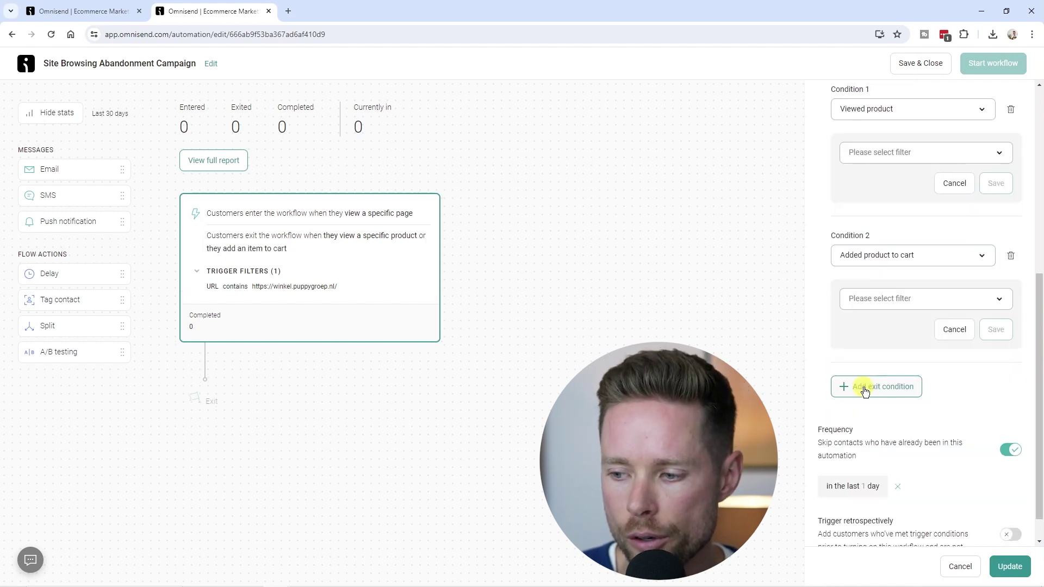
click(864, 390)
click(865, 401)
text(plac)
click(873, 461)
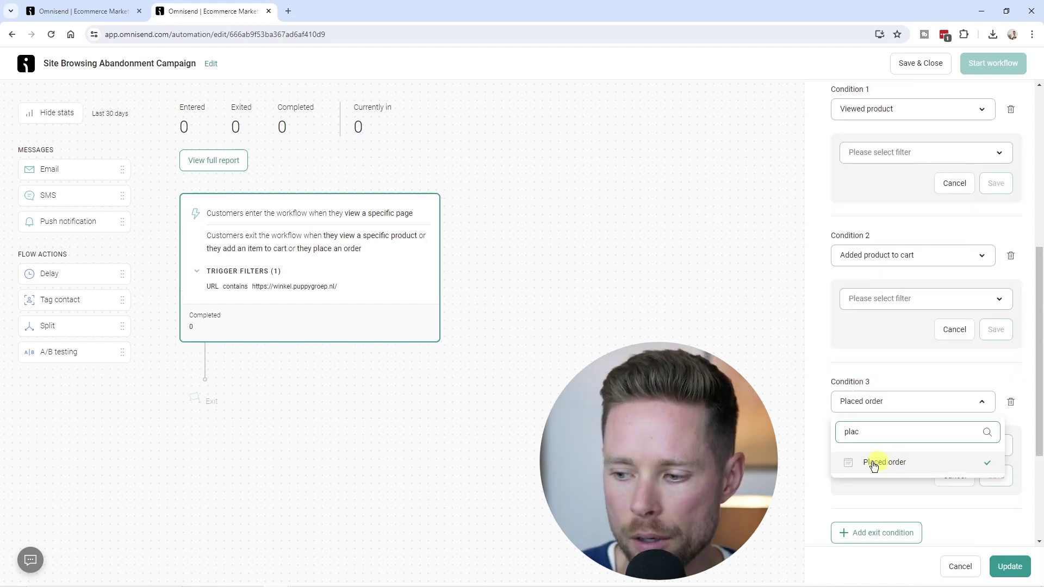
click(904, 465)
Step: Set the repeat-contact Frequency to 'in the last 14 days' and apply the trigger settings
scroll(903, 465, down, 3)
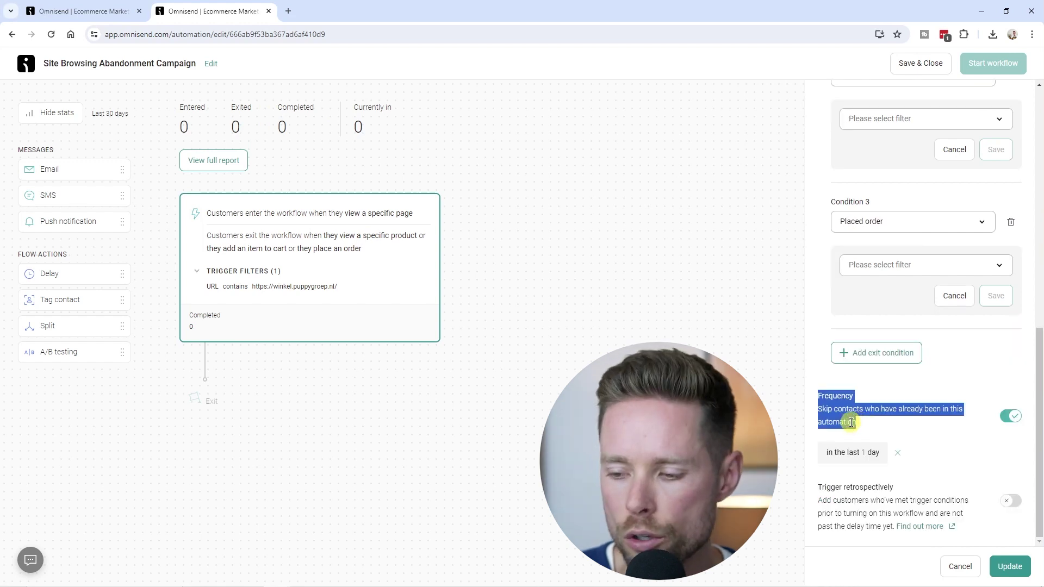
drag(817, 396, 874, 425)
click(853, 414)
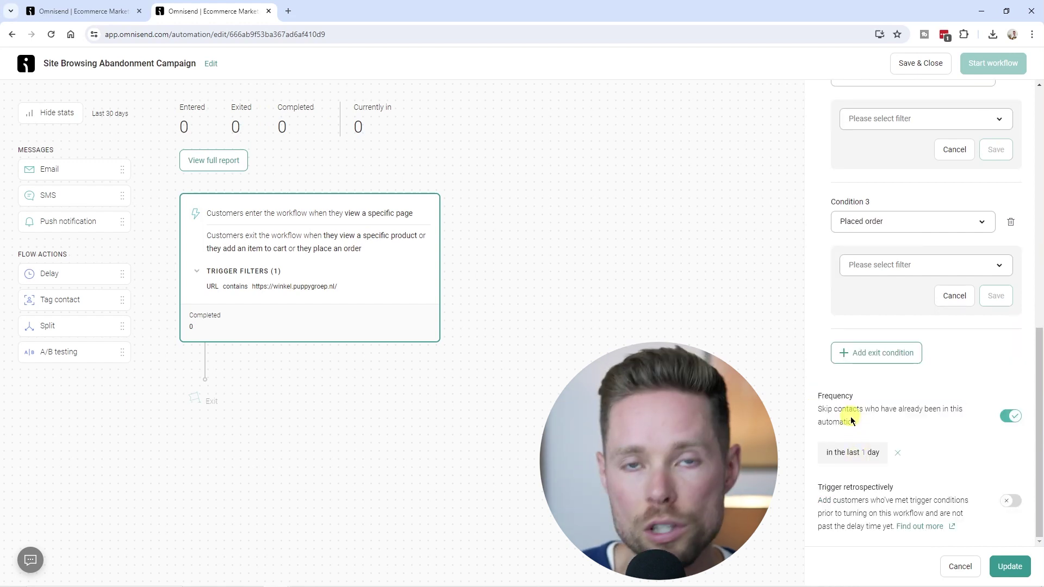
drag(818, 409, 913, 427)
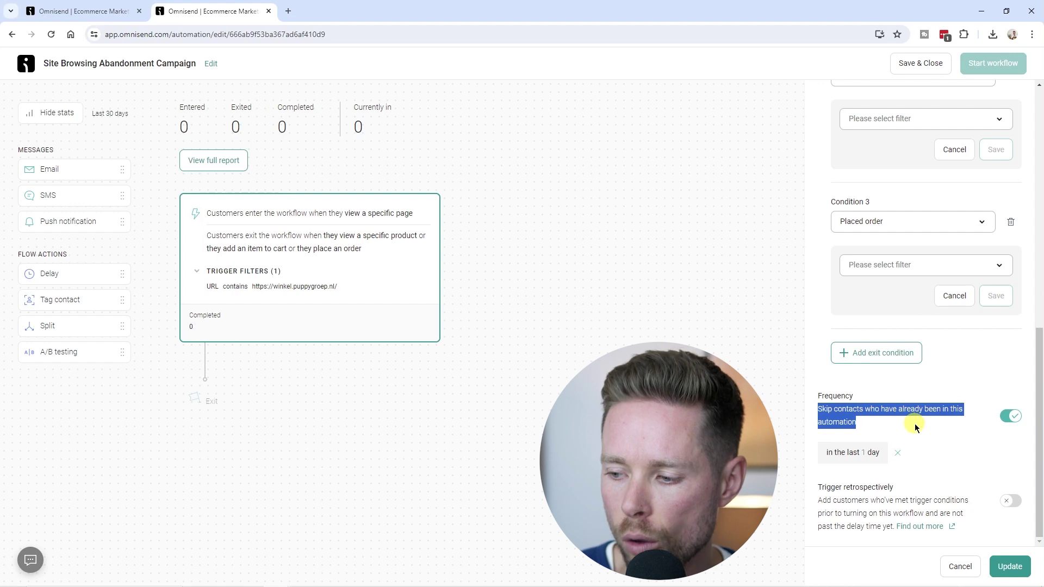
click(865, 451)
scroll(869, 479, down, 2)
drag(861, 414, 827, 402)
text(14)
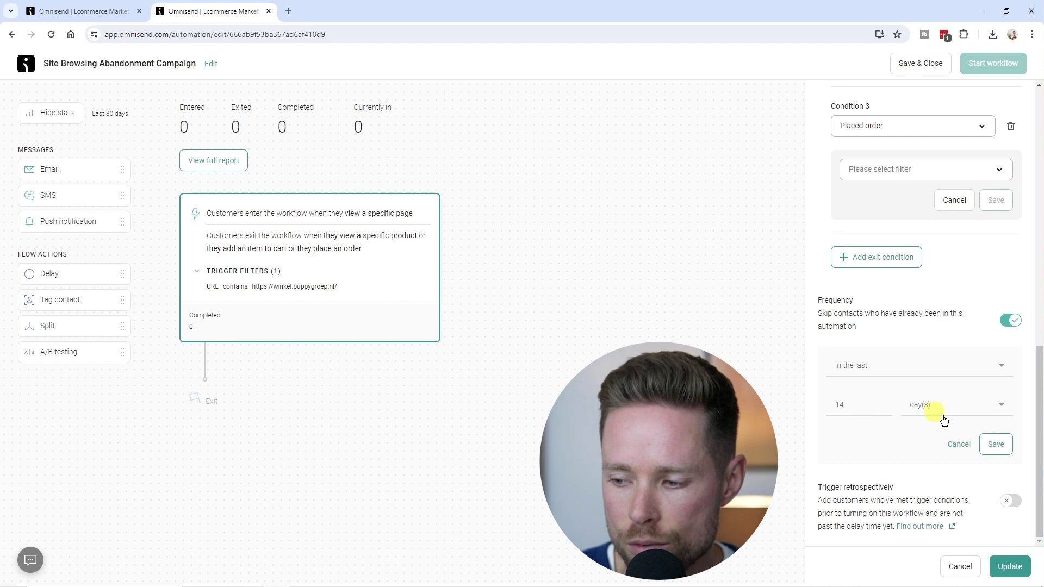
click(998, 445)
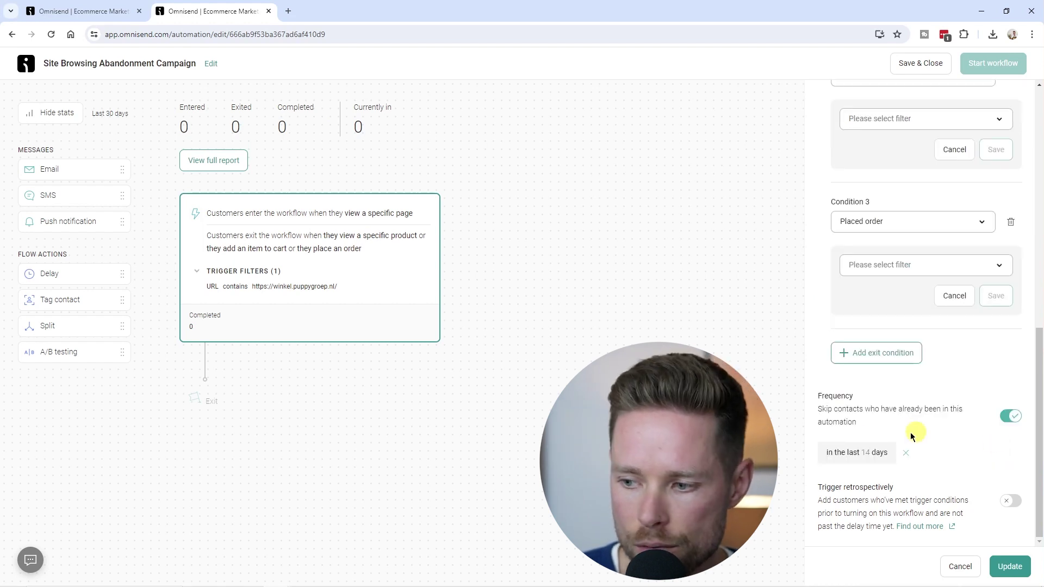
click(1005, 565)
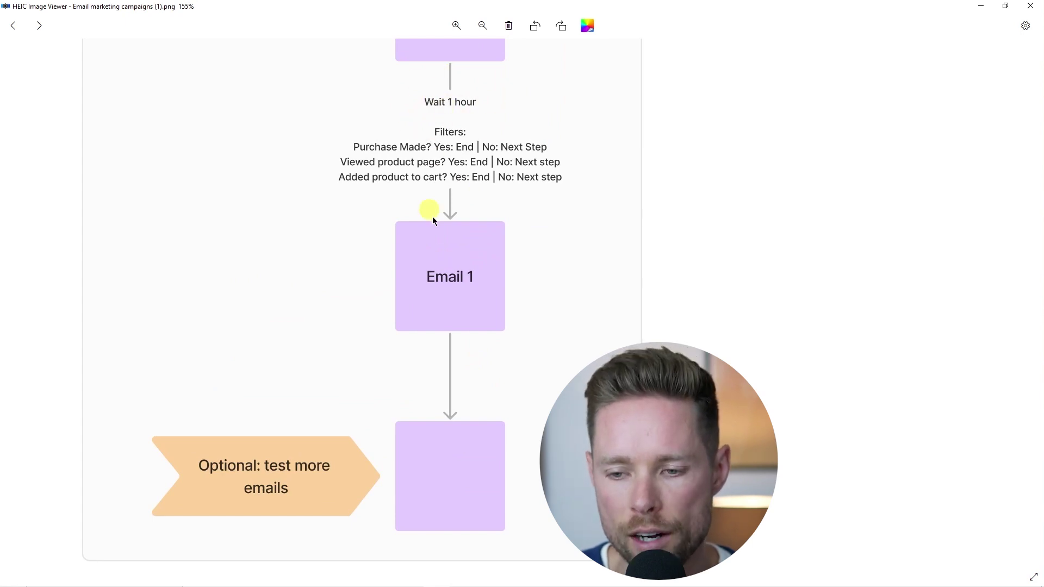
Step: Pan the flow diagram from the Trigger box down to the emails, then return to Omnisend
drag(443, 210, 415, 250)
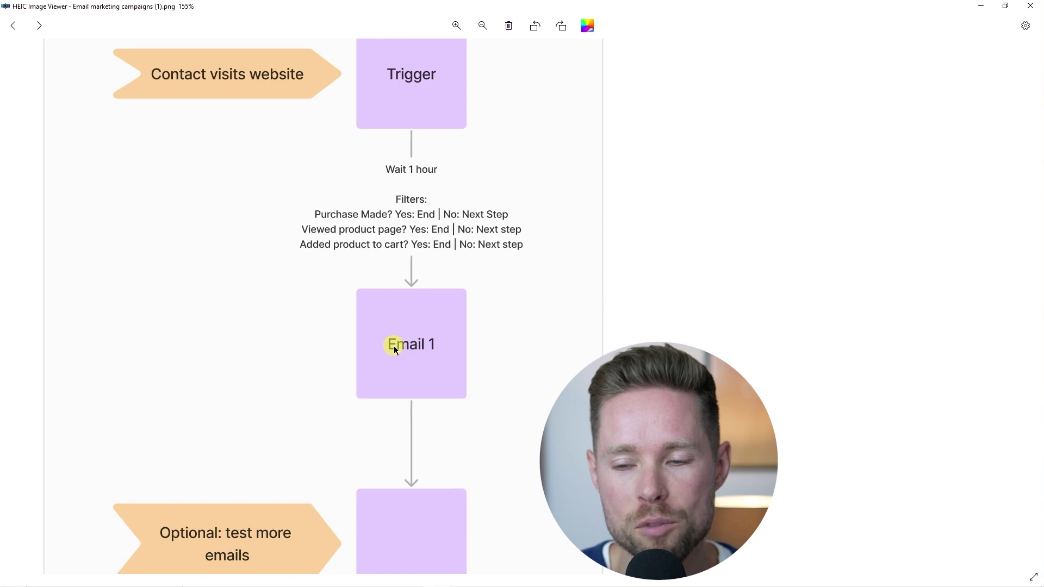
drag(401, 403, 419, 302)
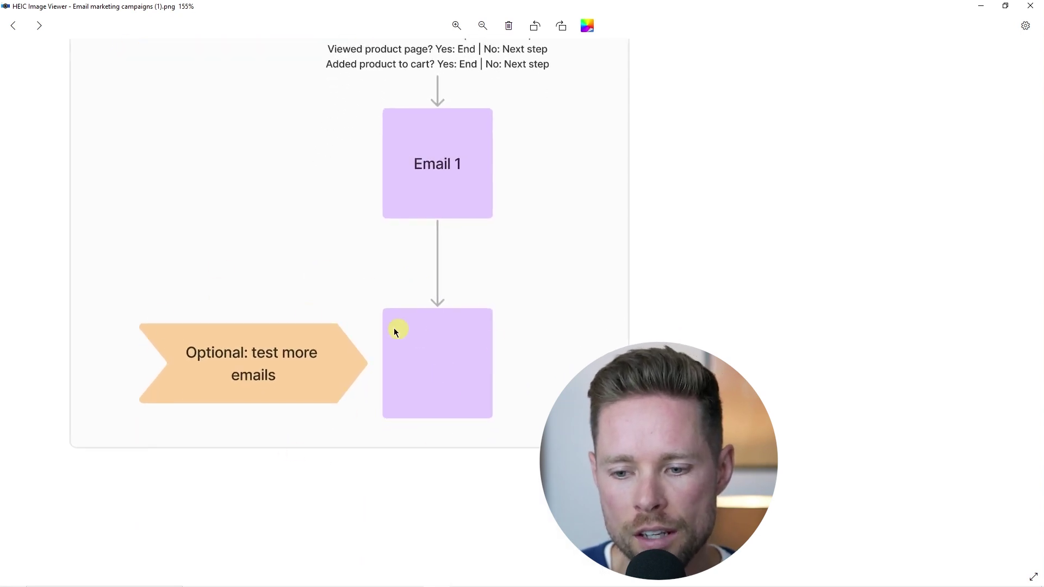
key(alt+Tab)
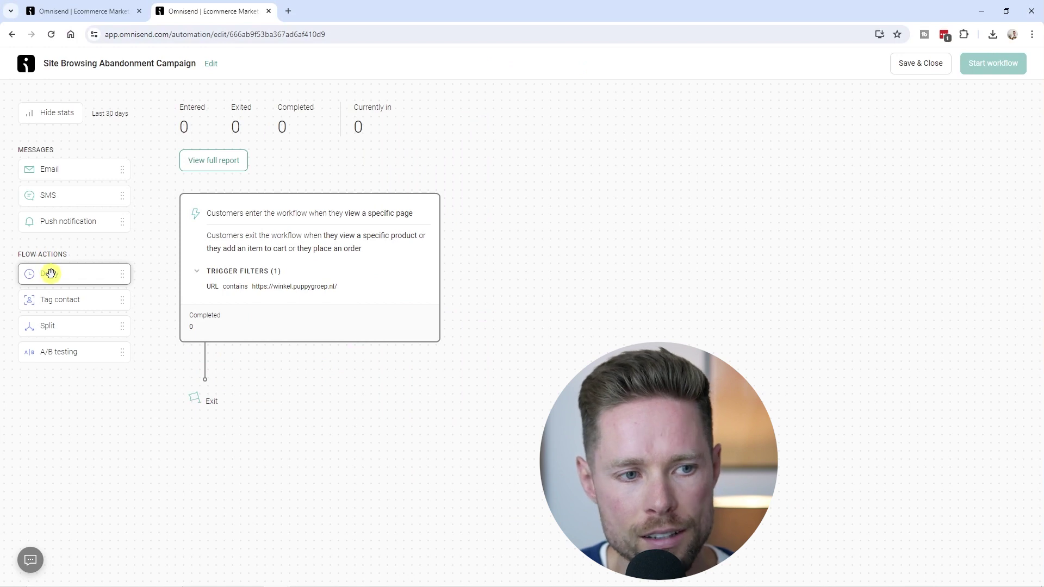
Step: Place a Delay set to 1 Hours below the trigger, then an Email step after it
drag(48, 273, 218, 363)
click(902, 276)
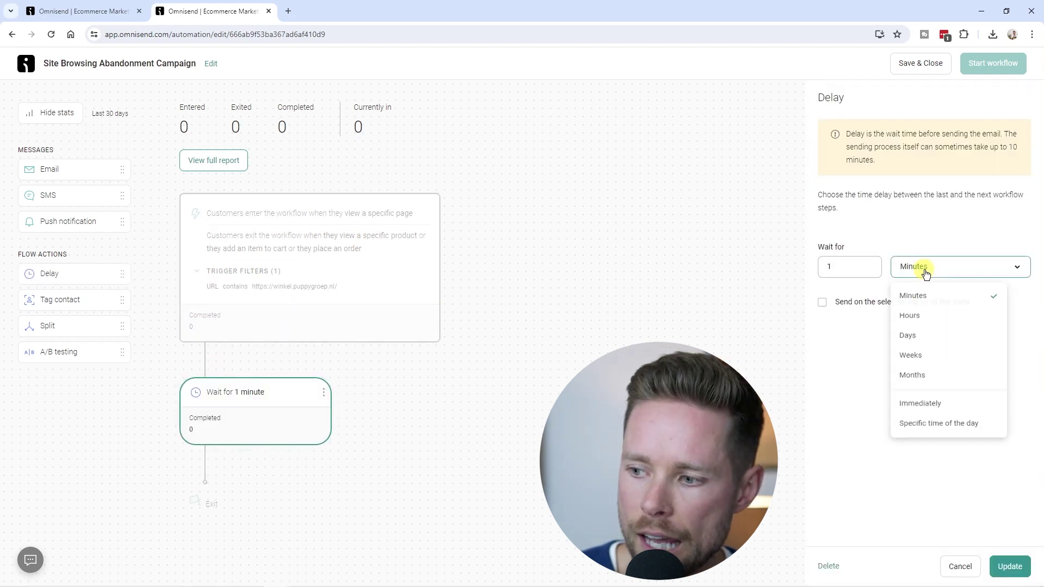
click(924, 321)
double_click(857, 269)
click(1010, 566)
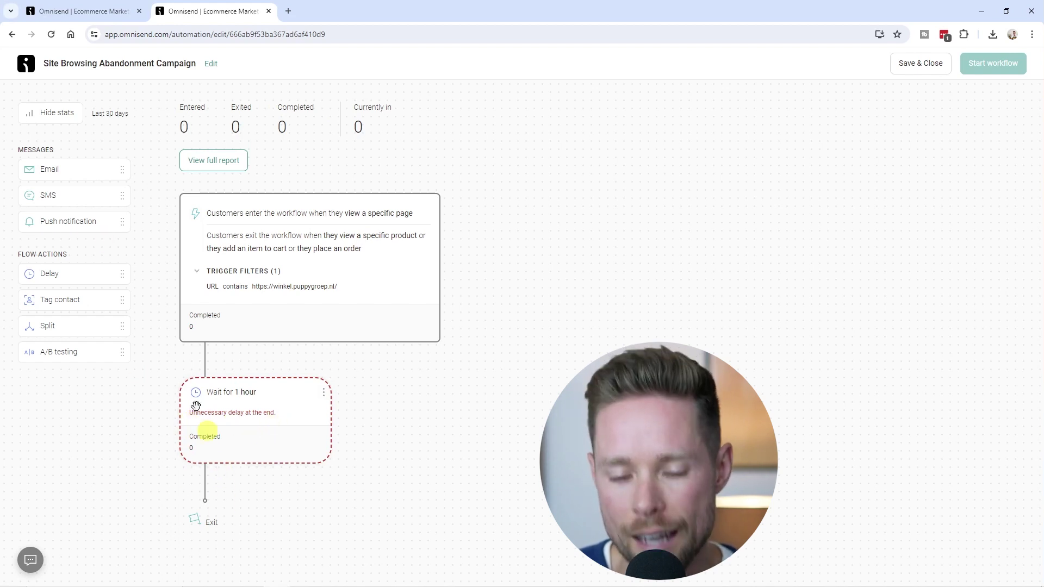
drag(65, 170, 231, 482)
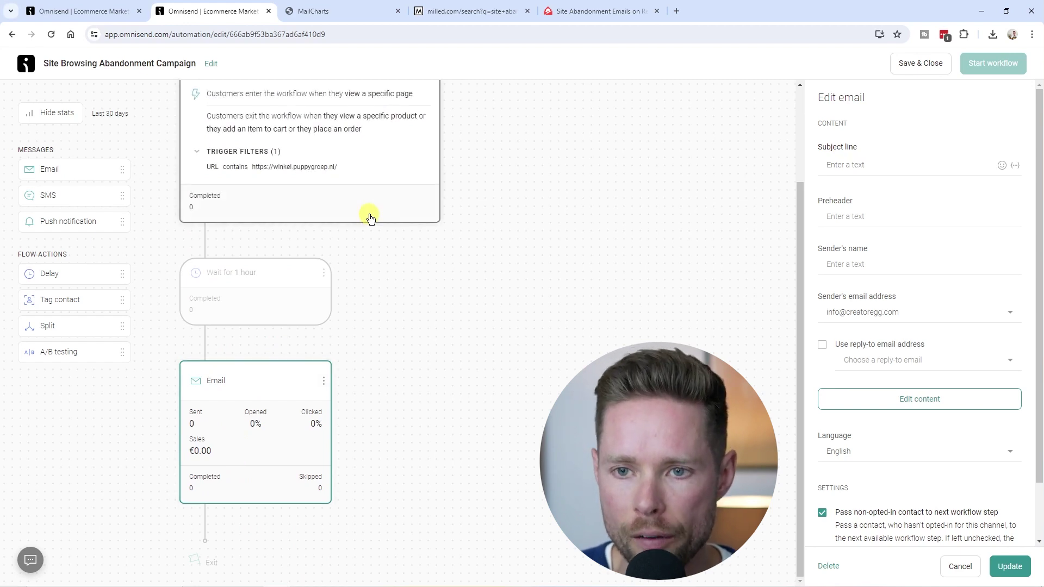
Step: Look through the MailCharts, Milled and Site Abandonment example tabs, scrolling the Cart abandonment list
click(326, 12)
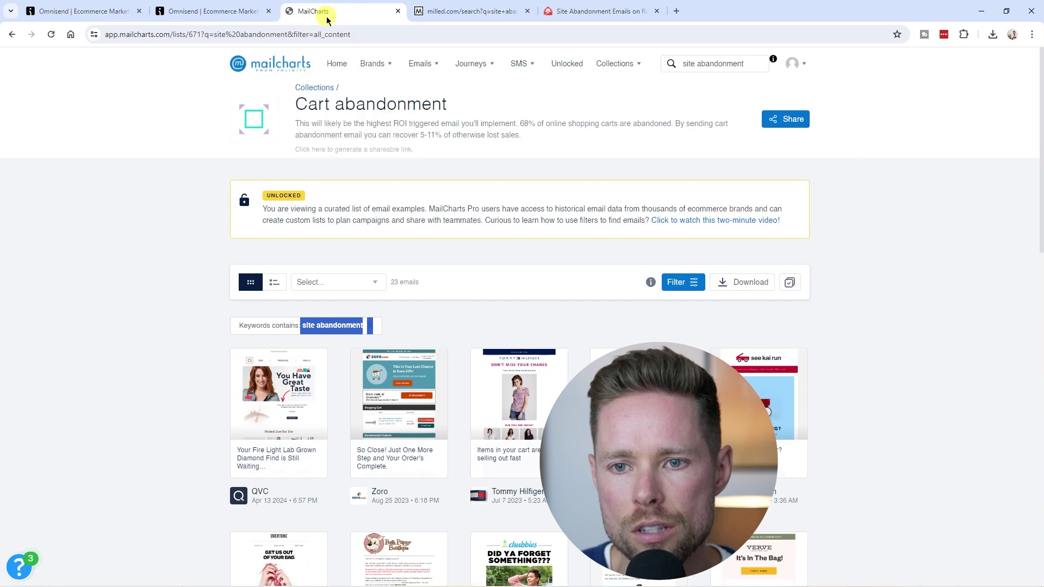
double_click(156, 37)
key(ctrl+a)
click(435, 22)
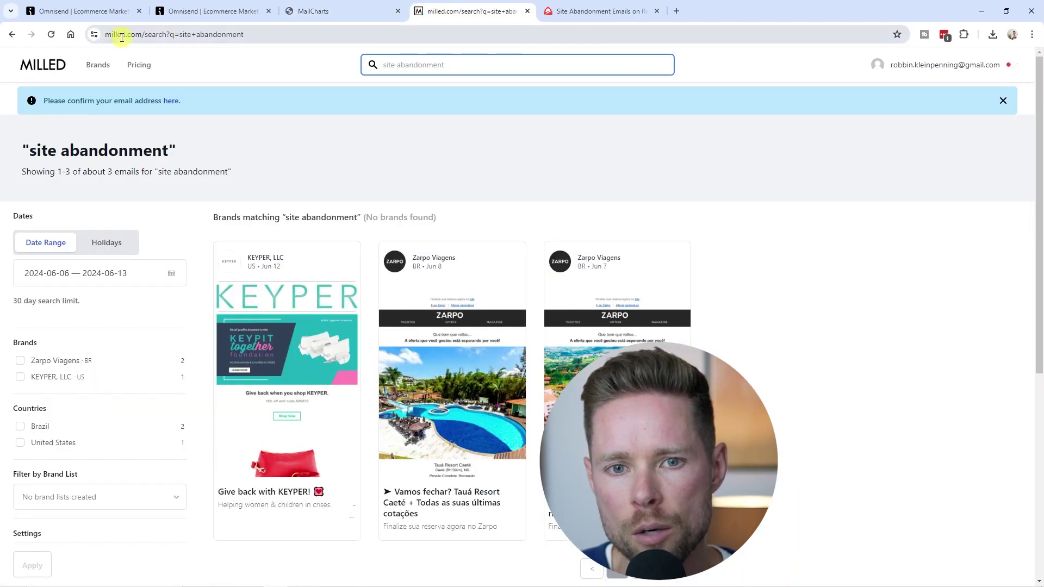
click(560, 11)
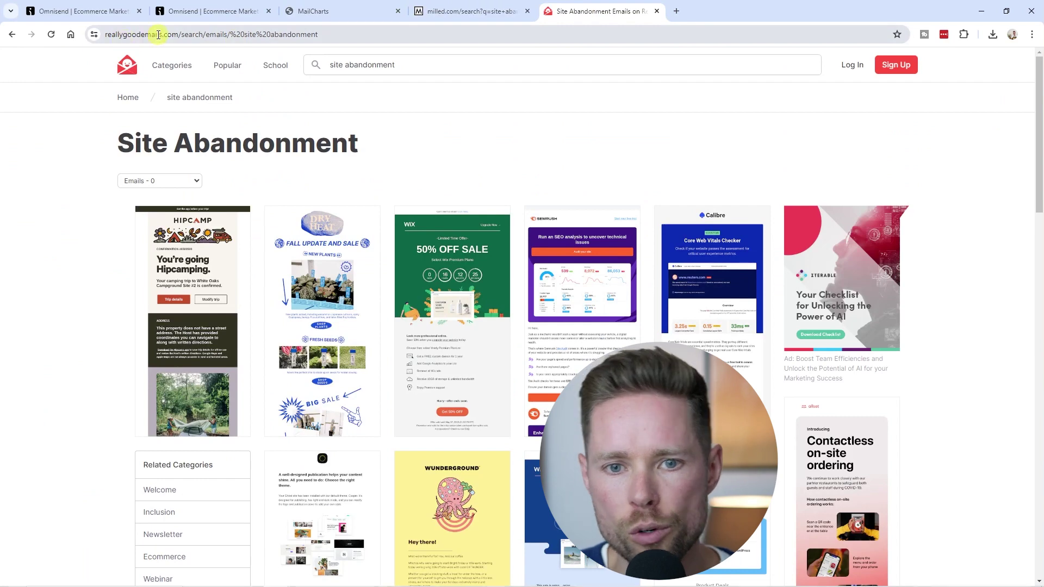
click(356, 11)
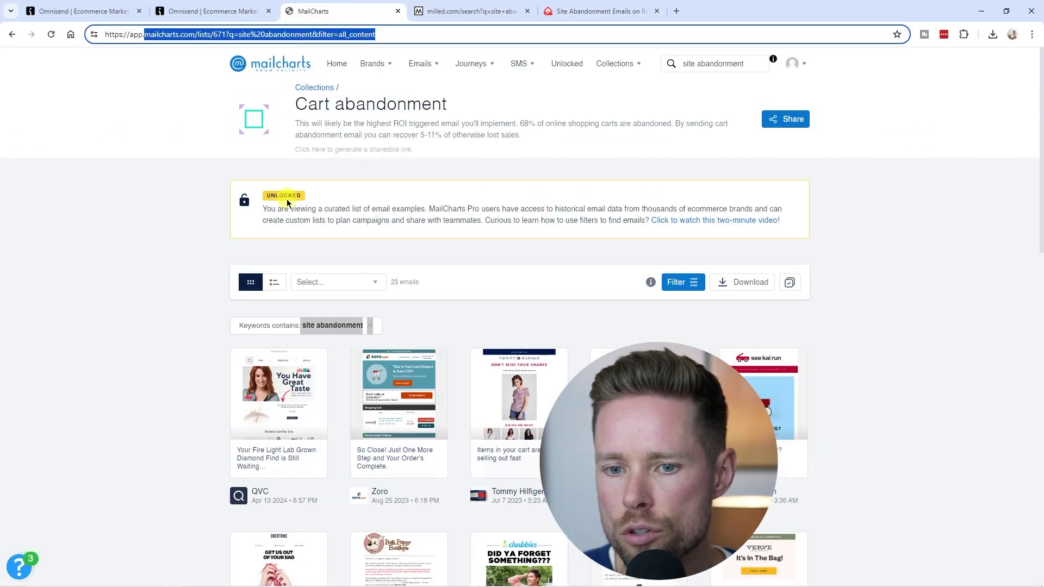
scroll(383, 327, down, 3)
scroll(386, 329, up, 3)
scroll(475, 357, down, 3)
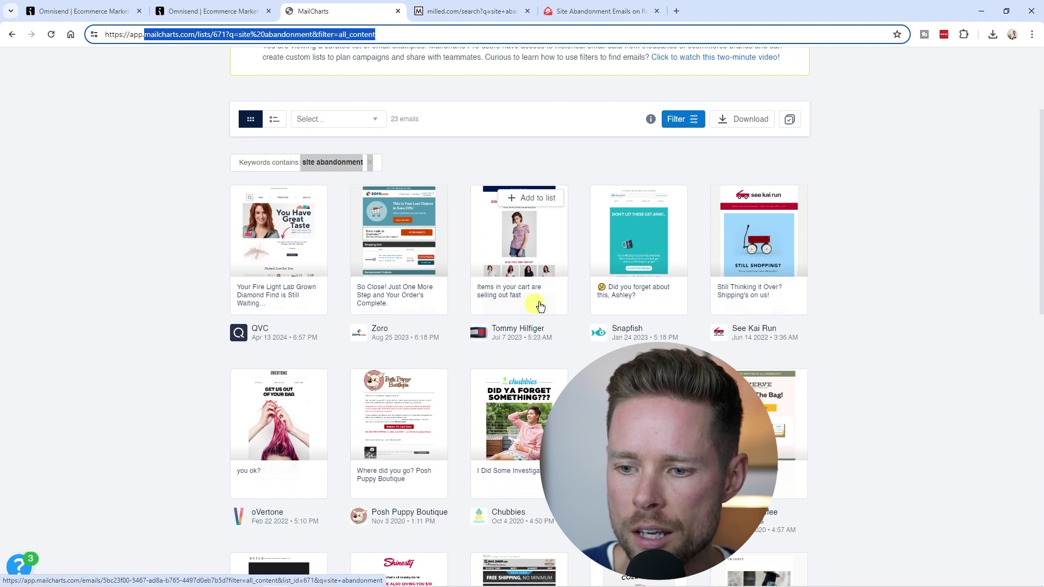
Step: View the Tommy Hilfiger cart reminder email, then return to the Cart abandonment list
click(518, 241)
drag(194, 174, 382, 176)
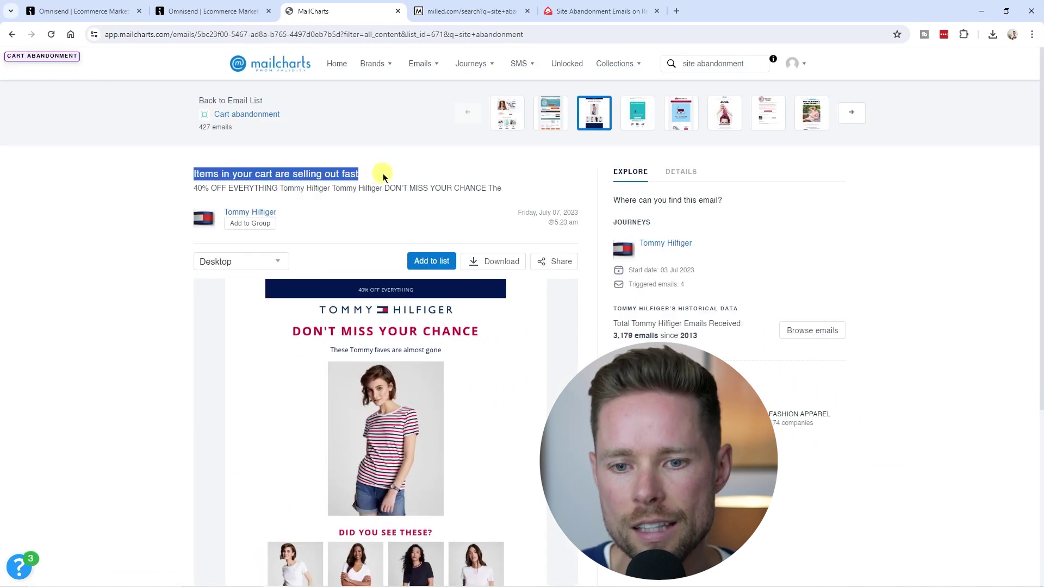
click(10, 35)
scroll(305, 217, down, 1)
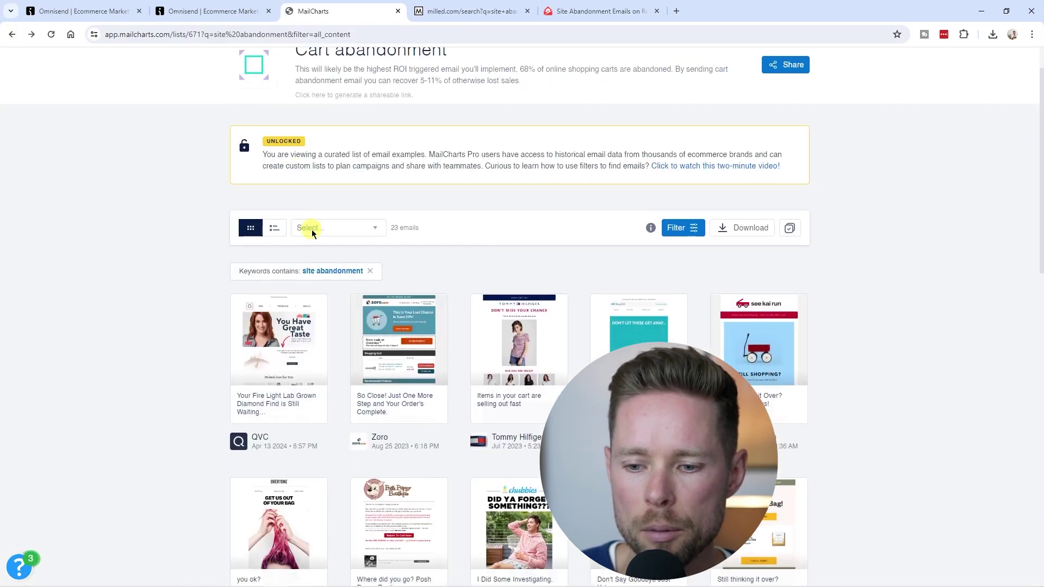
scroll(311, 232, down, 4)
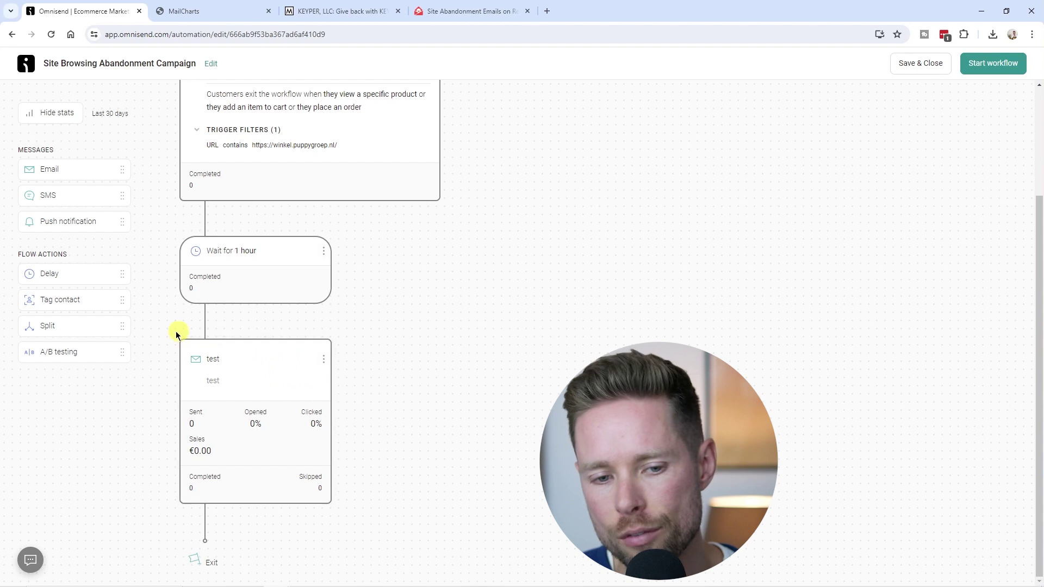
Step: Put an A/B testing step after the 1-hour wait, split 50/50, with the test email on path B
scroll(207, 324, up, 3)
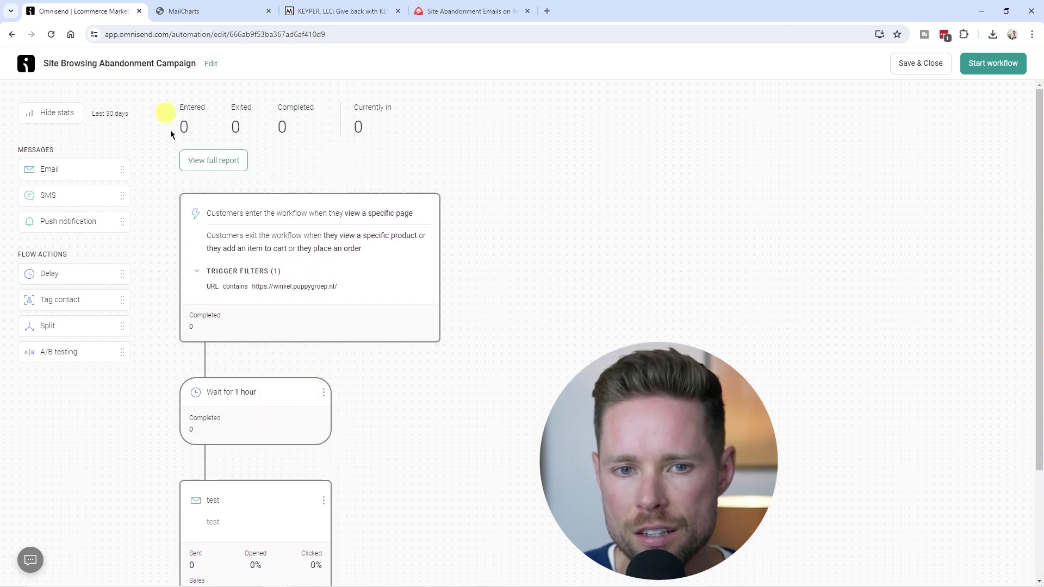
scroll(180, 296, down, 3)
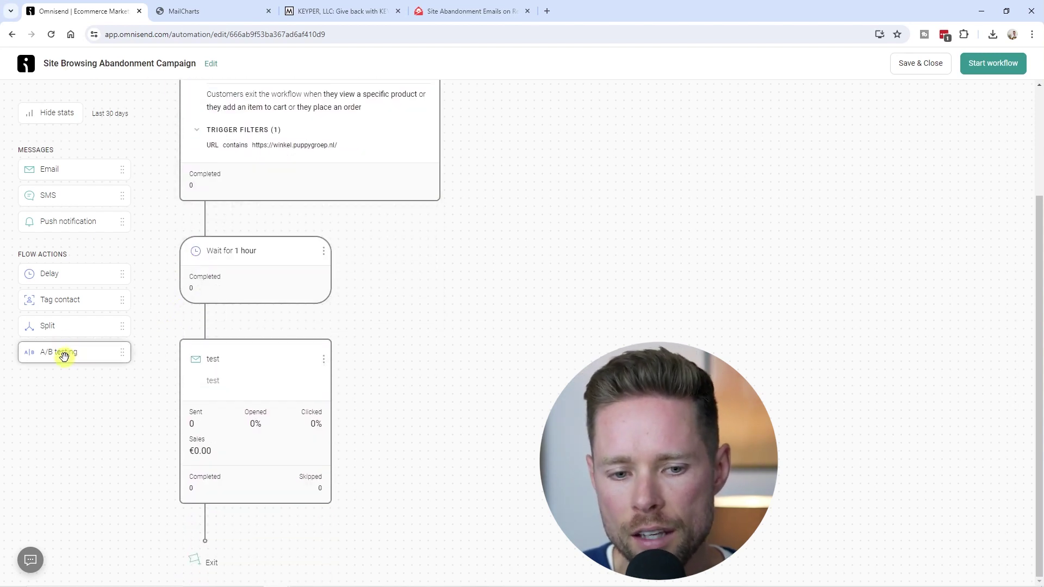
drag(65, 356, 240, 325)
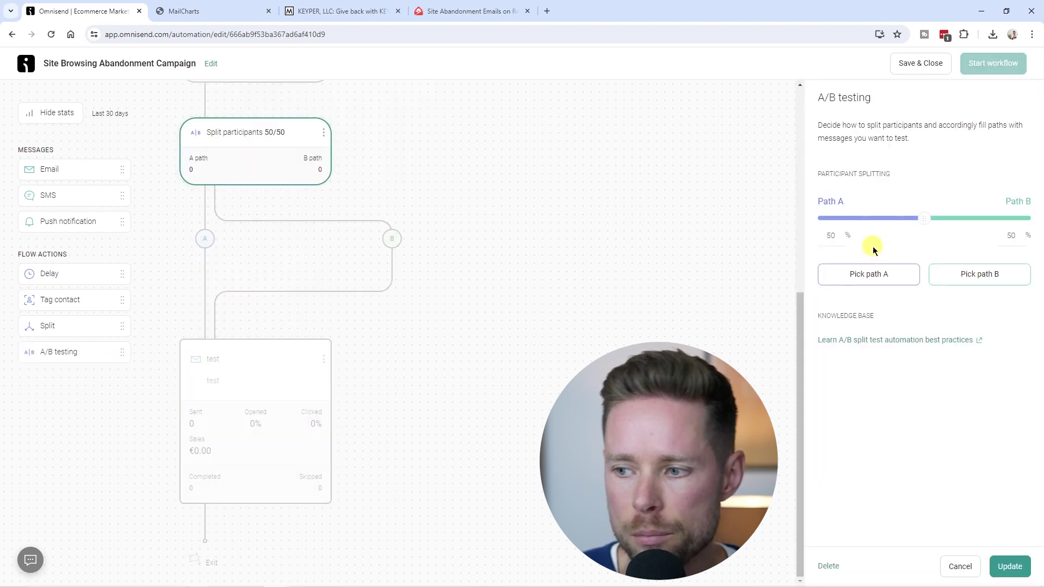
drag(895, 218, 919, 217)
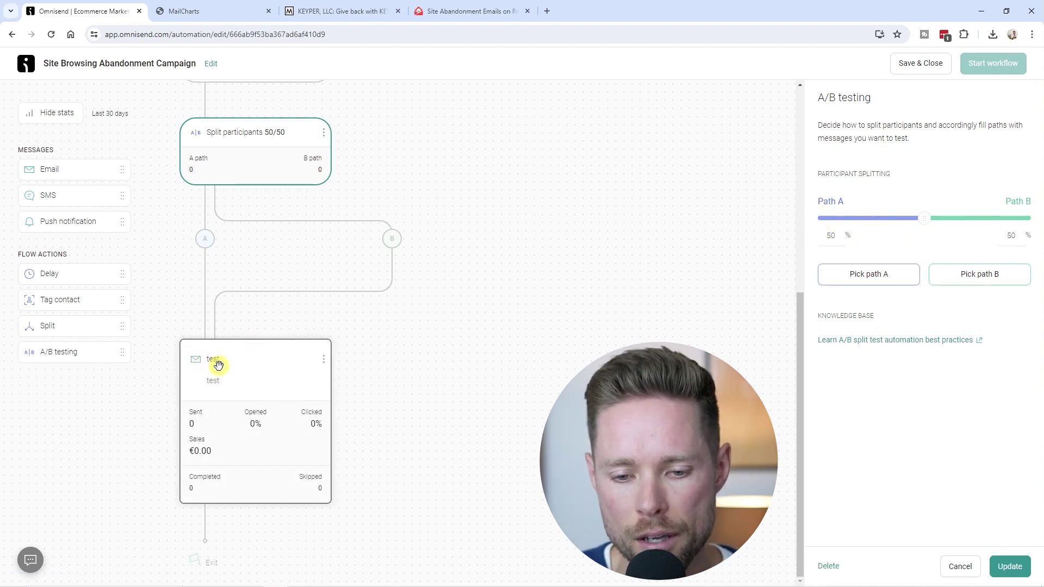
drag(220, 362, 394, 272)
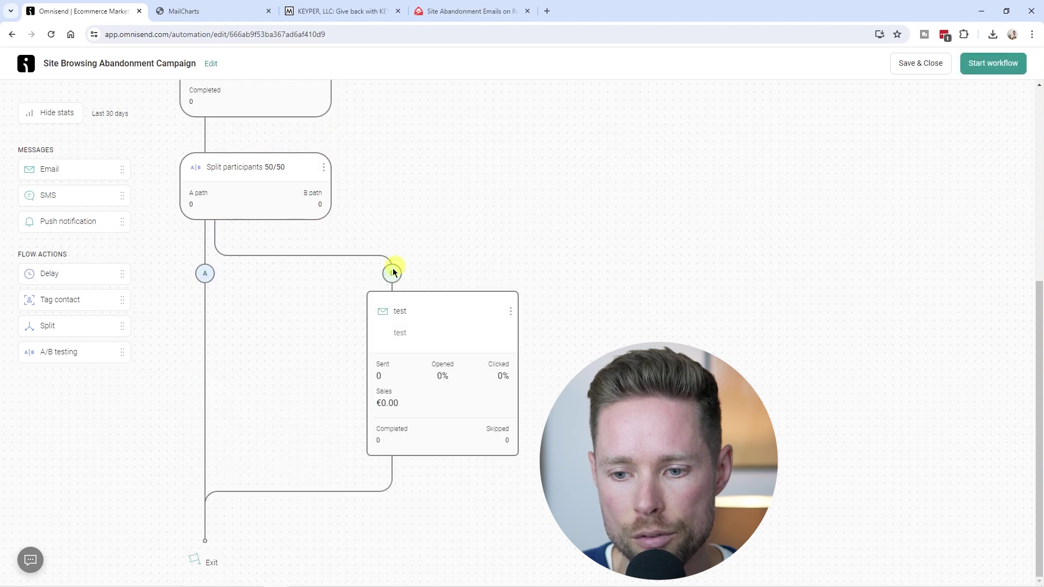
Step: Clone the test email and place the copy on path A
click(510, 310)
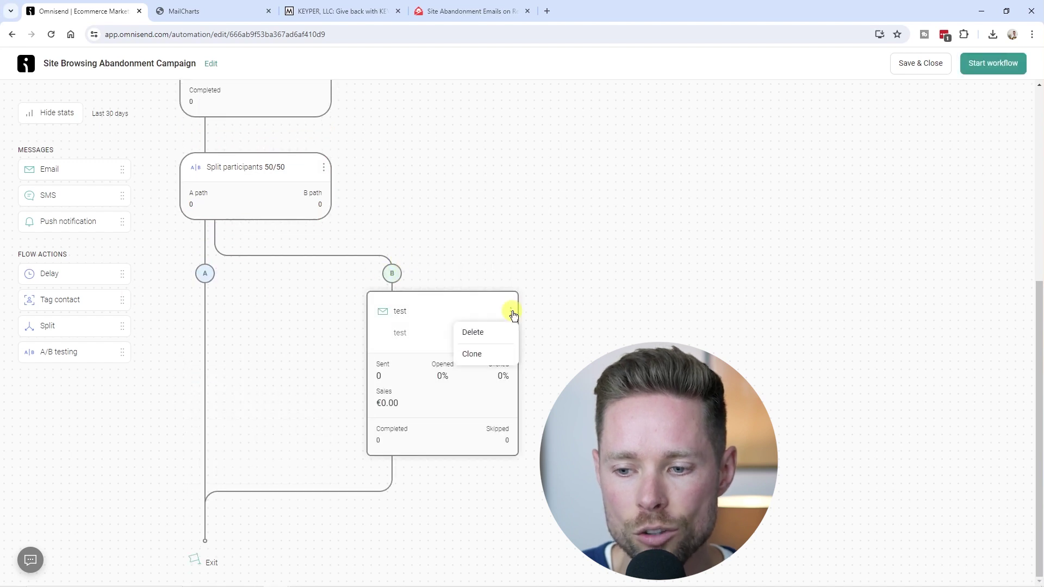
click(472, 354)
mouse_move(412, 503)
mouse_down()
mouse_move(214, 277)
mouse_move(234, 300)
mouse_up()
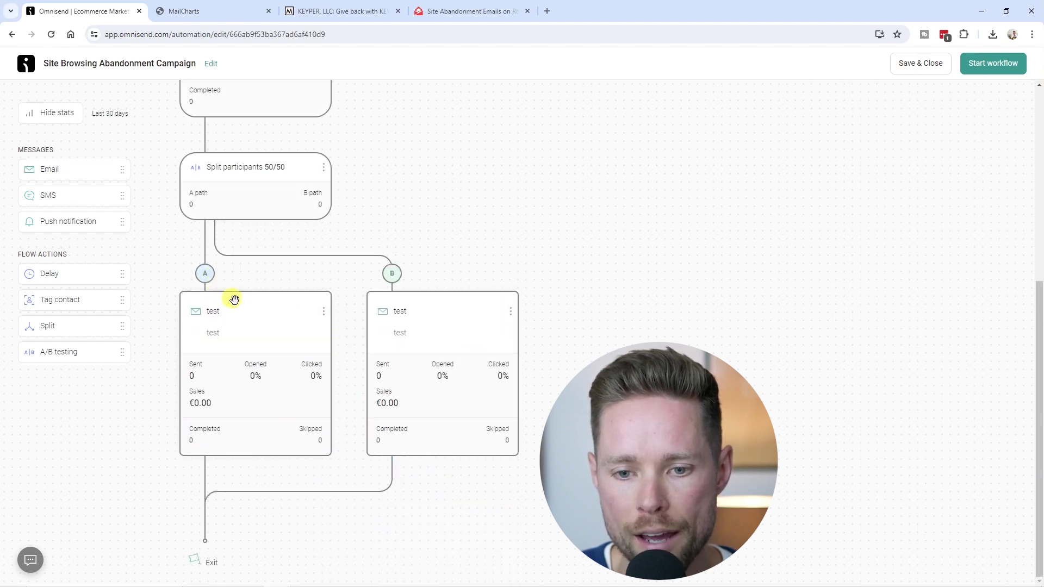
Step: Set the subject lines to 'test A' on path A and 'test B' on path B, then save
click(271, 311)
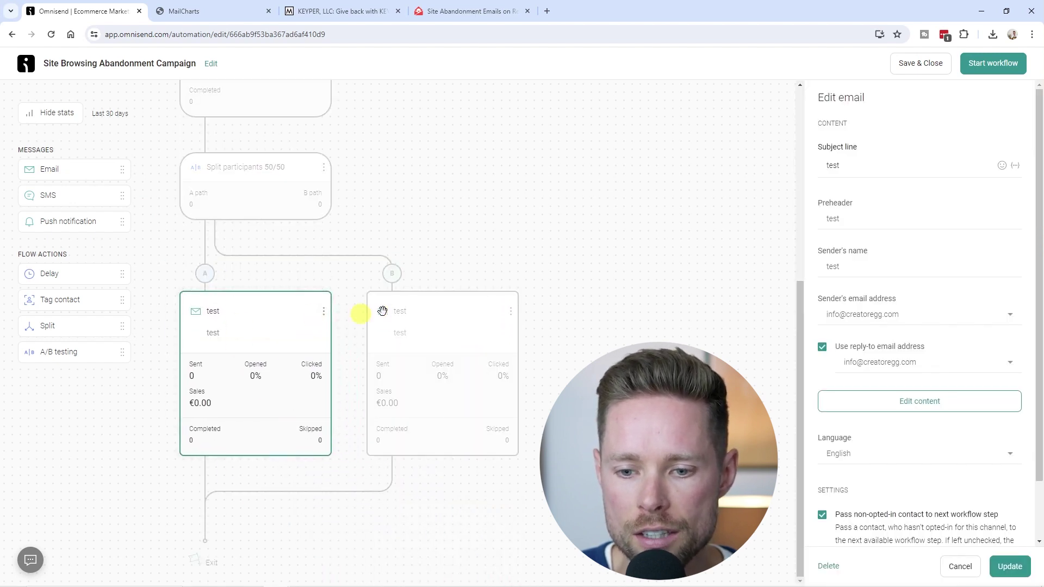
click(866, 217)
click(855, 164)
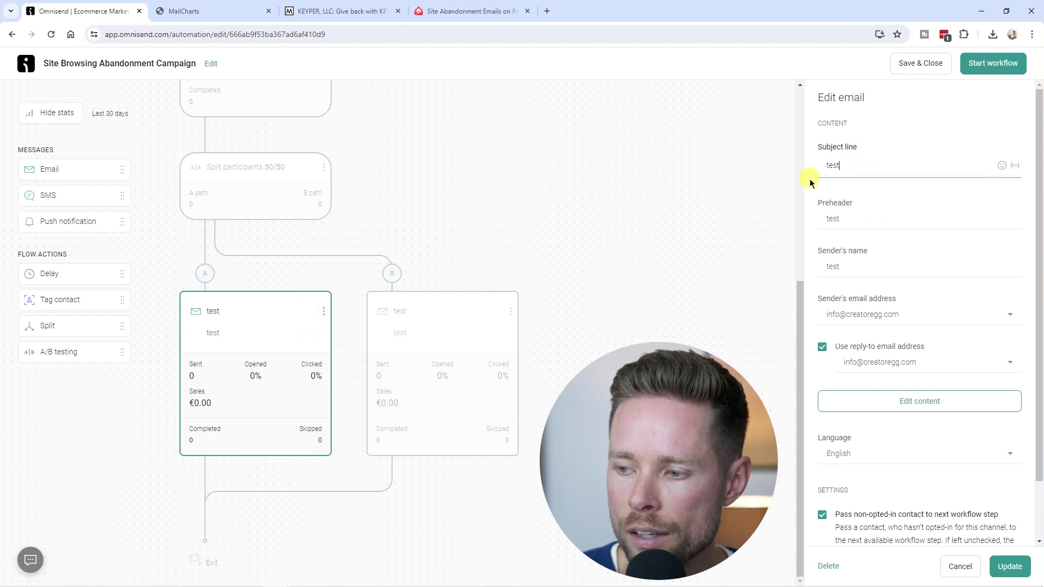
text(A)
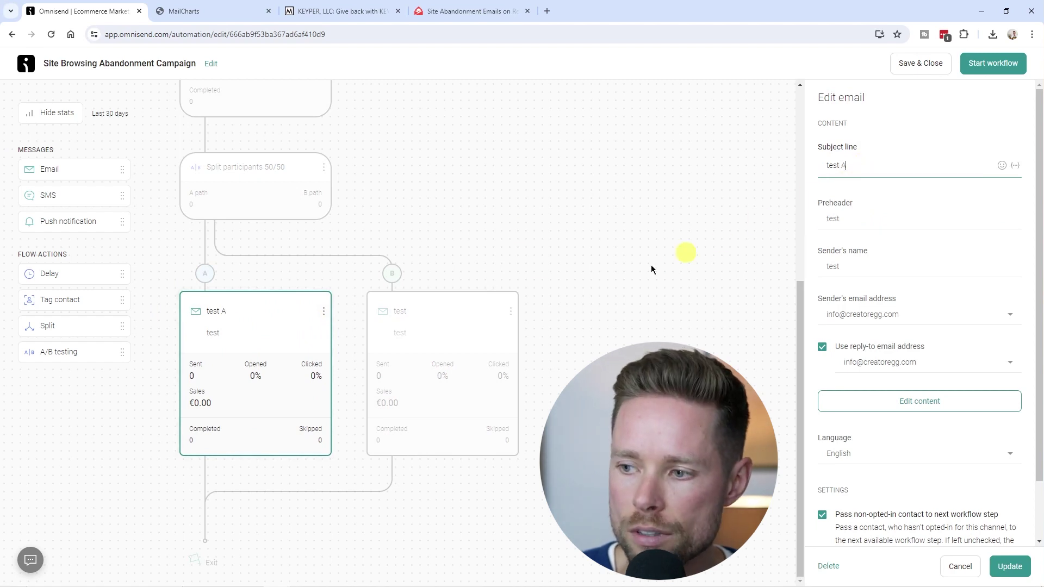
click(468, 310)
click(861, 174)
text(B)
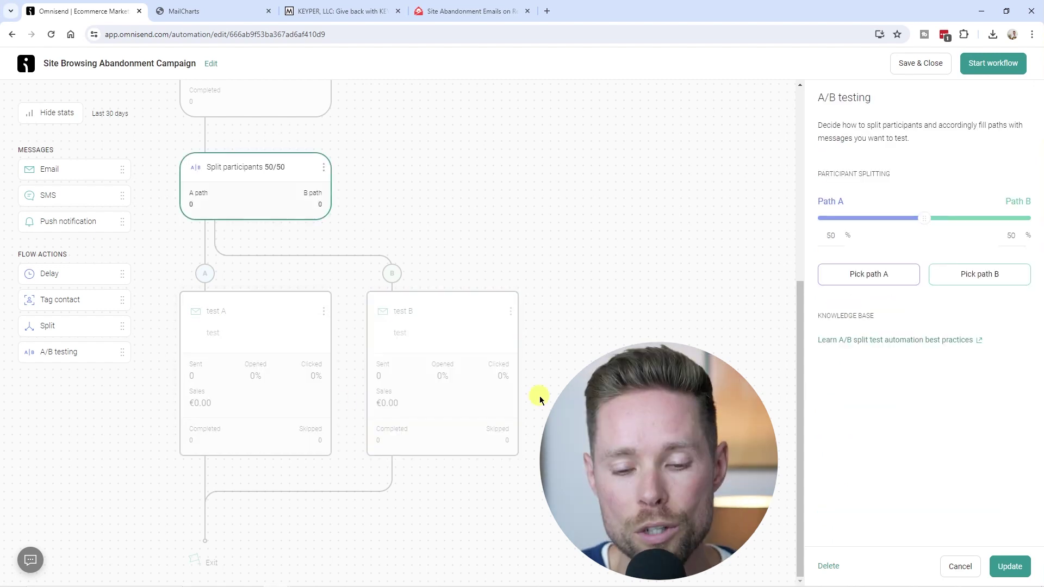
click(1008, 566)
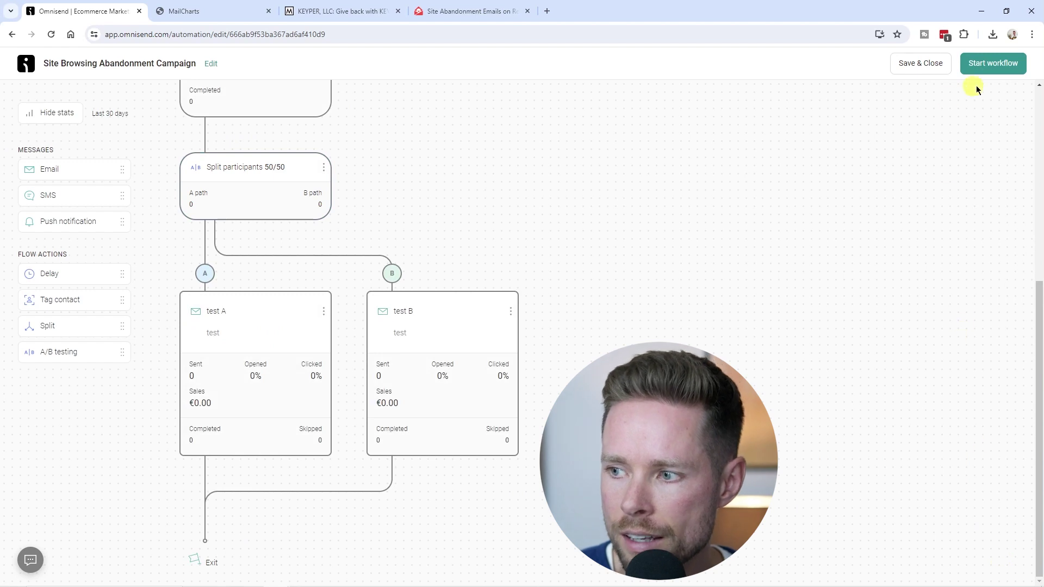
Step: Reopen the Viewed page trigger and expand its three exit conditions, including Viewed product and Added product to cart
click(992, 71)
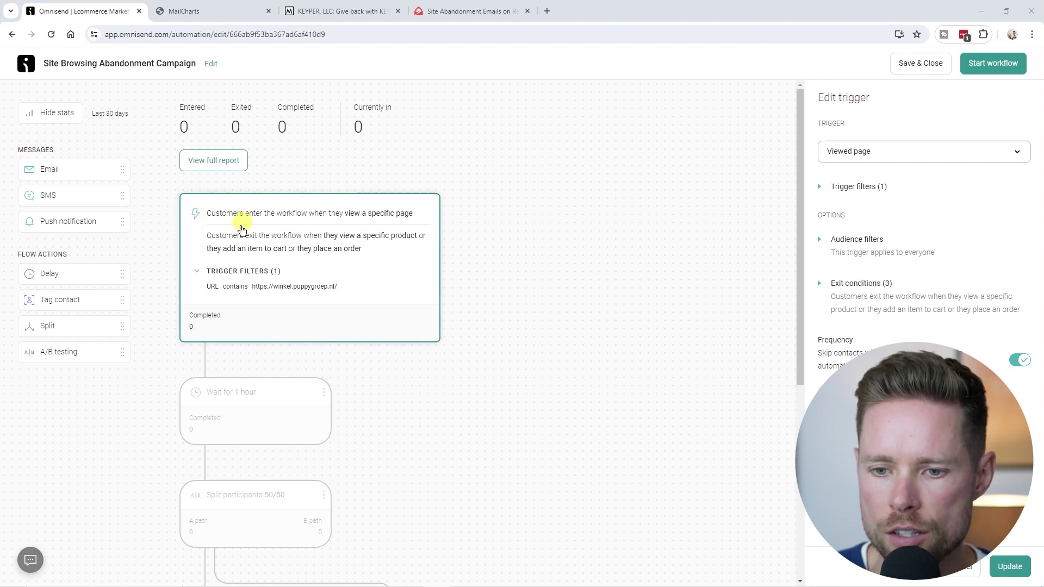
scroll(270, 381, down, 5)
scroll(271, 387, up, 5)
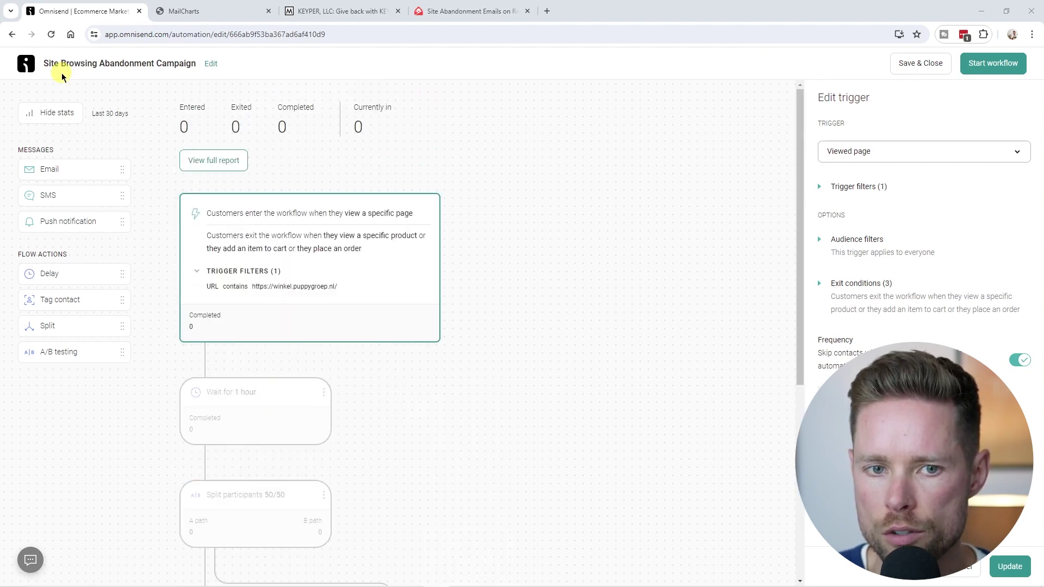
scroll(256, 214, down, 1)
scroll(313, 227, up, 1)
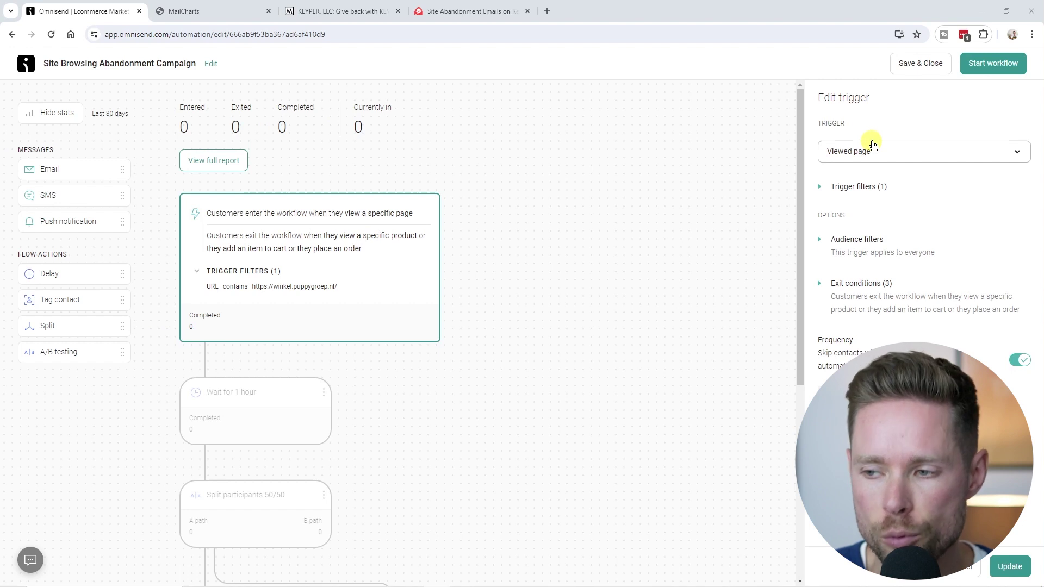
scroll(311, 246, down, 2)
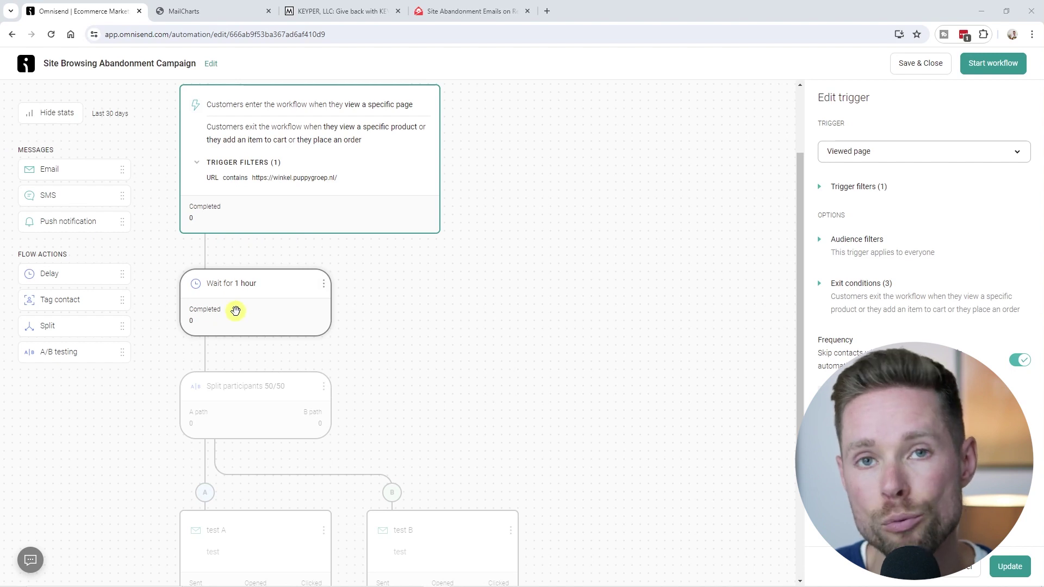
click(821, 283)
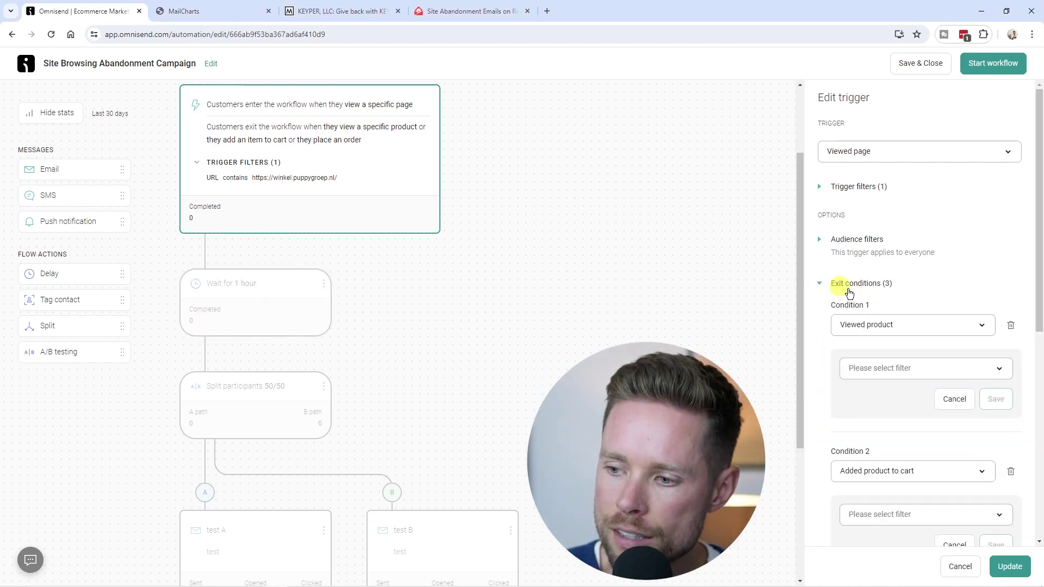
scroll(896, 333, down, 1)
scroll(896, 333, down, 2)
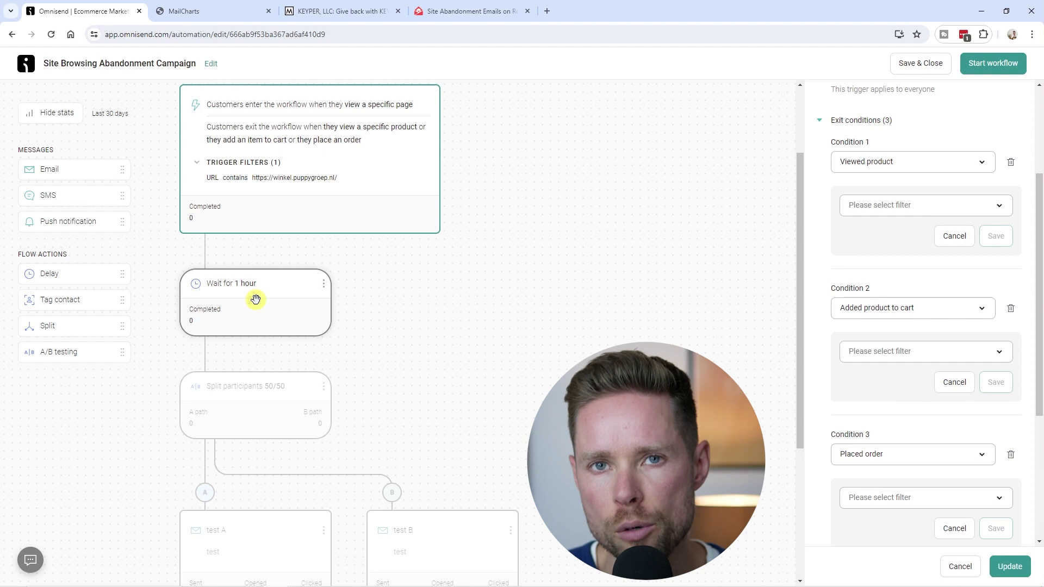
scroll(869, 353, down, 2)
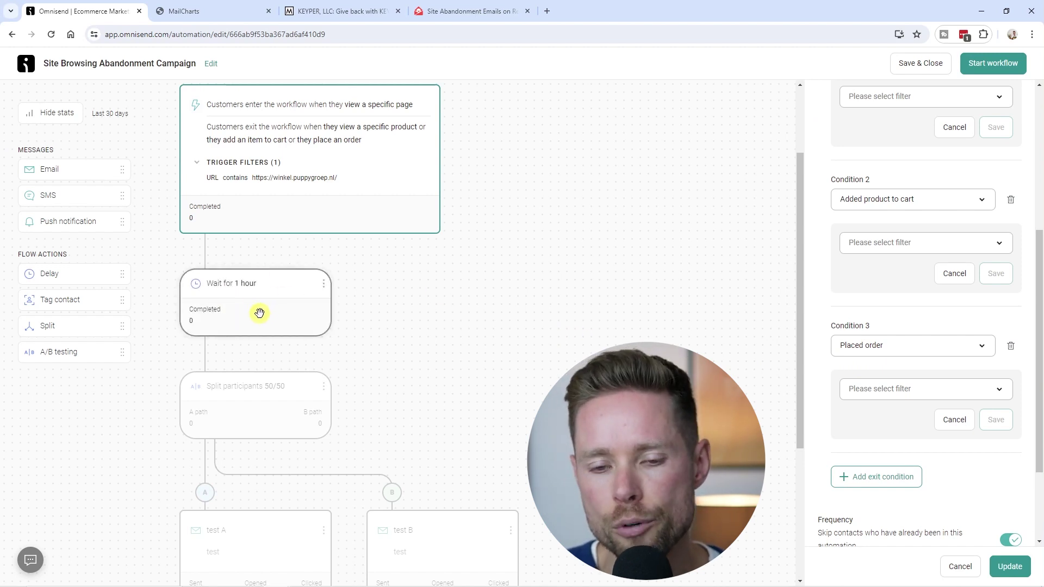
scroll(217, 334, down, 2)
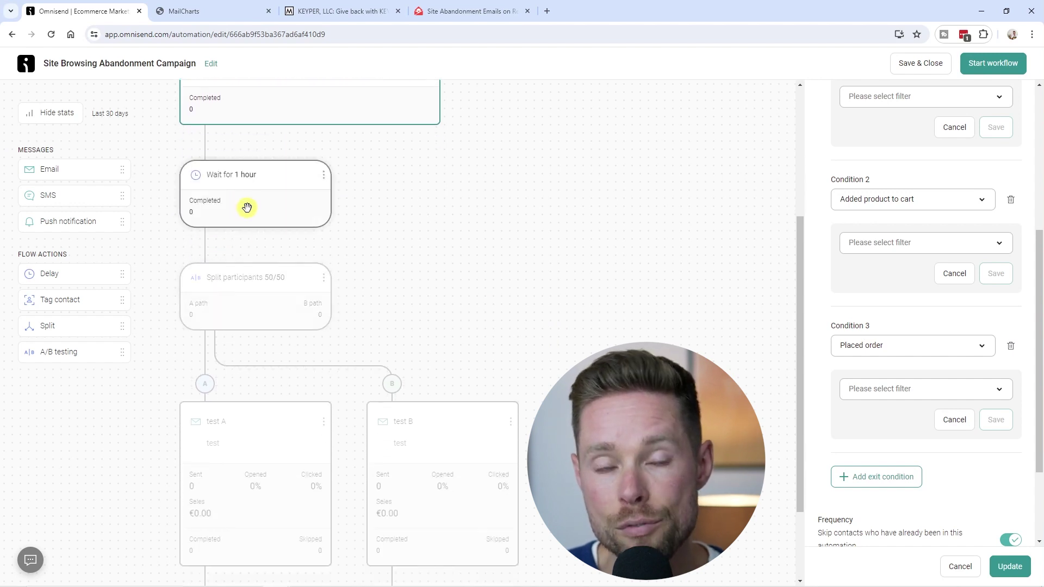
scroll(962, 396, up, 4)
scroll(918, 396, down, 3)
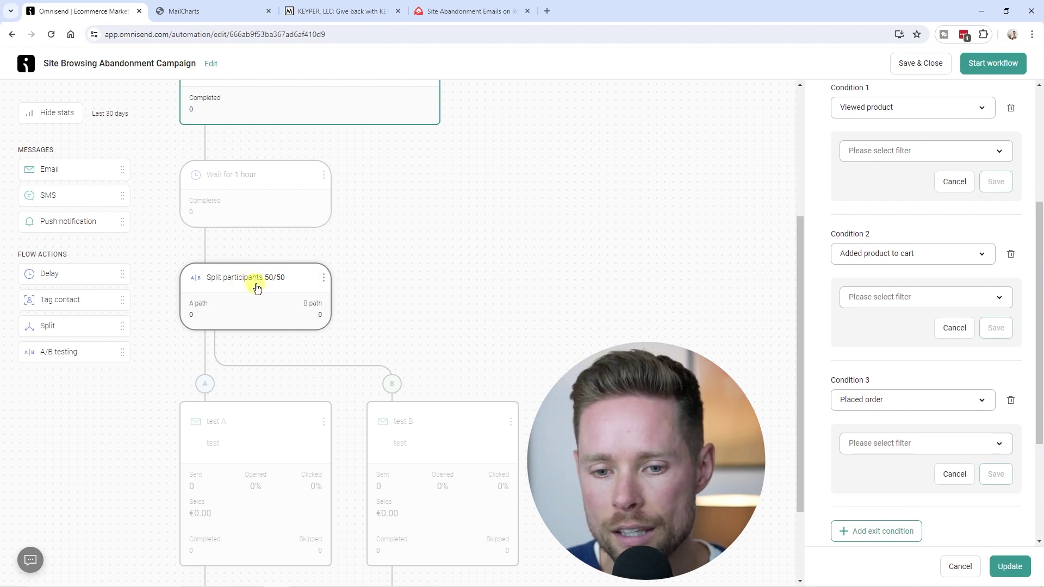
scroll(257, 288, down, 2)
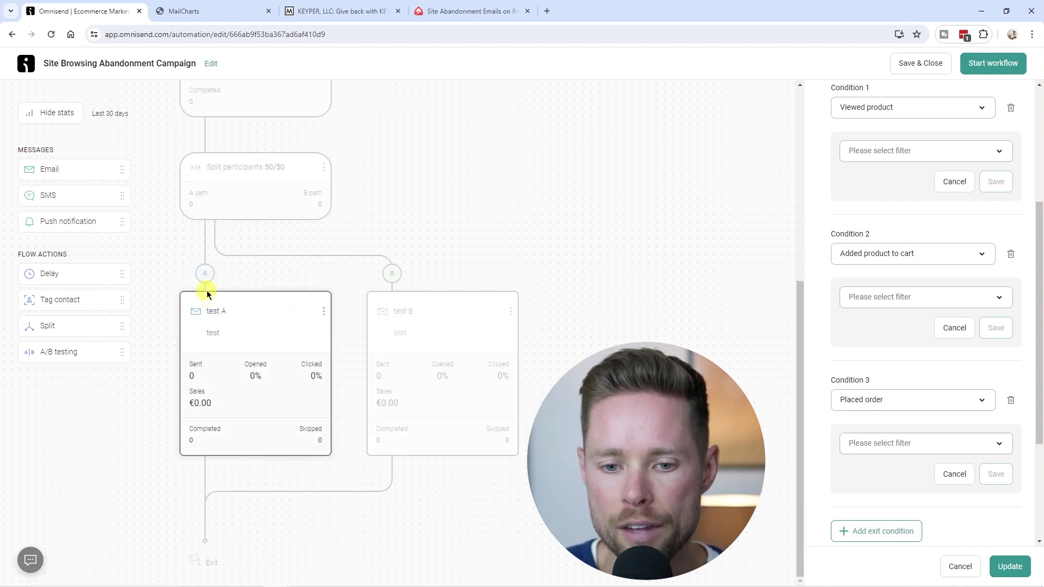